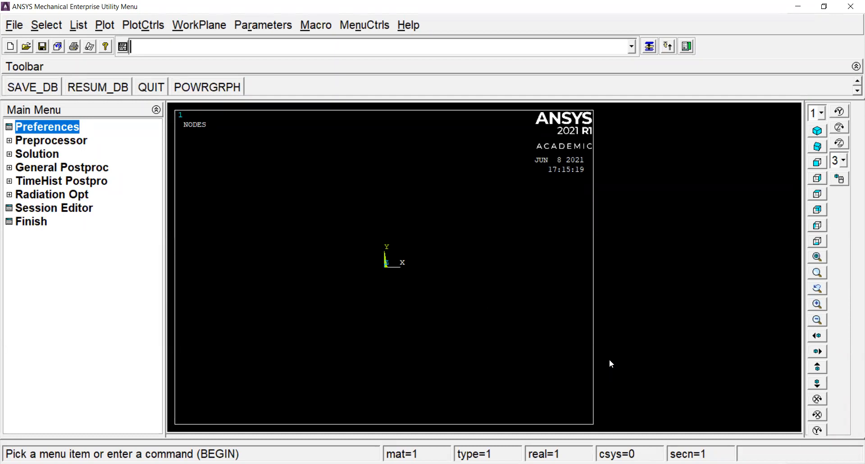
Set the analysis preferences to Structural.
left_click(43, 130)
left_click(480, 198)
left_click(369, 311)
Save the database under the name "example".
left_click(48, 23)
left_click(20, 27)
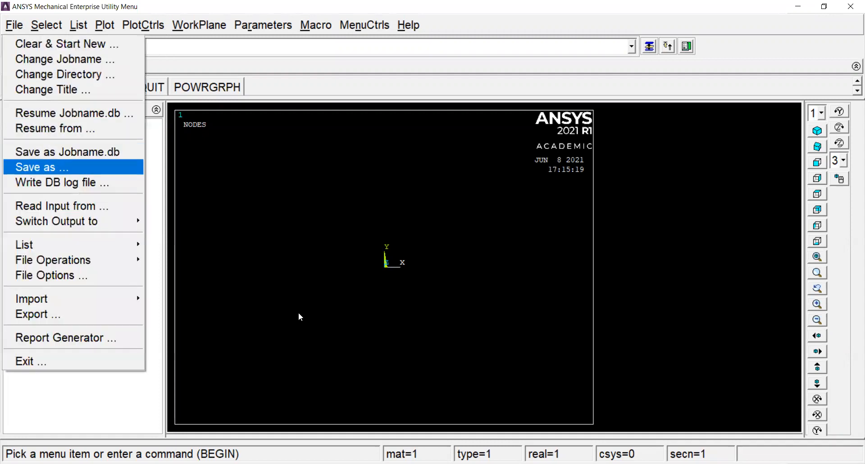
left_click(56, 167)
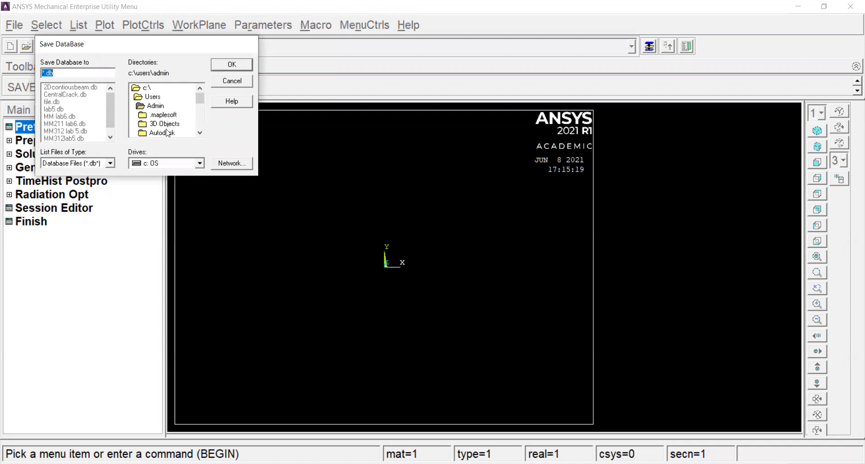
left_click_drag(197, 97, 199, 104)
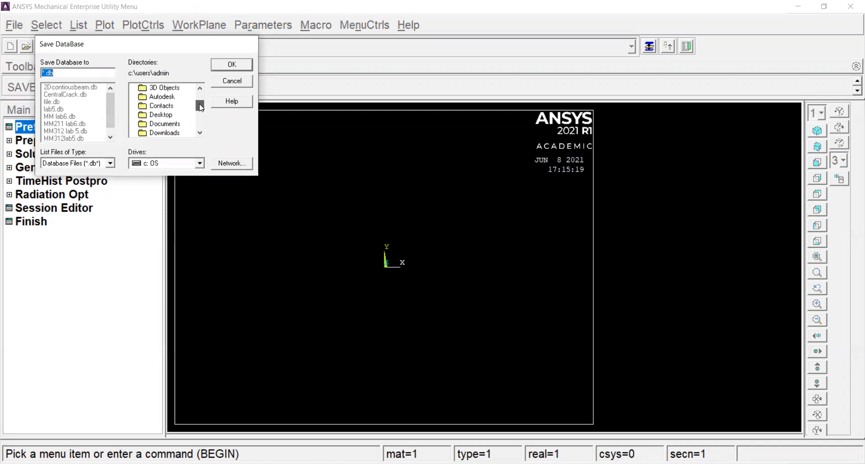
left_click(174, 116)
left_click(43, 73)
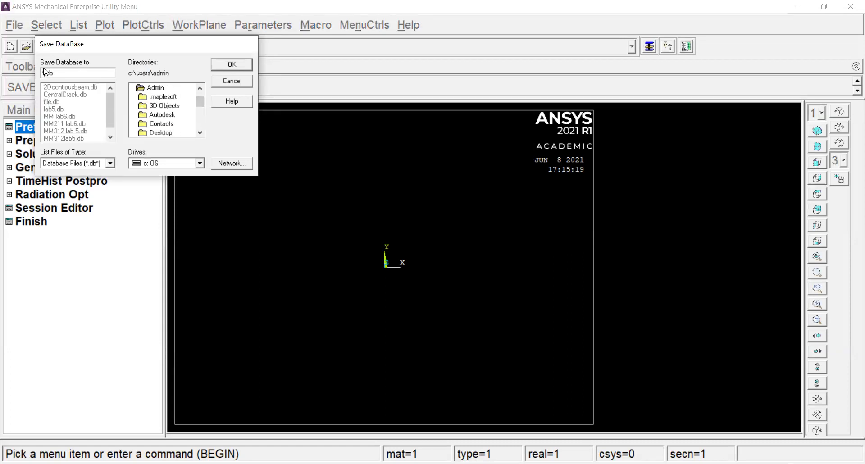
key("BackSpace")
type("example")
left_click(228, 63)
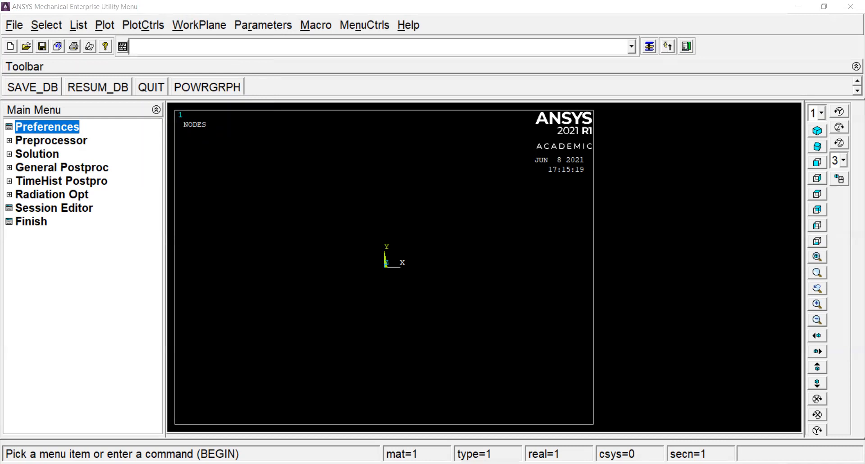
Switch to Microsoft Whiteboard and sketch a thick black four-sided plate in perspective in the empty area beside the assignment pages.
key("alt+Tab")
scroll(457, 274, "down", 1)
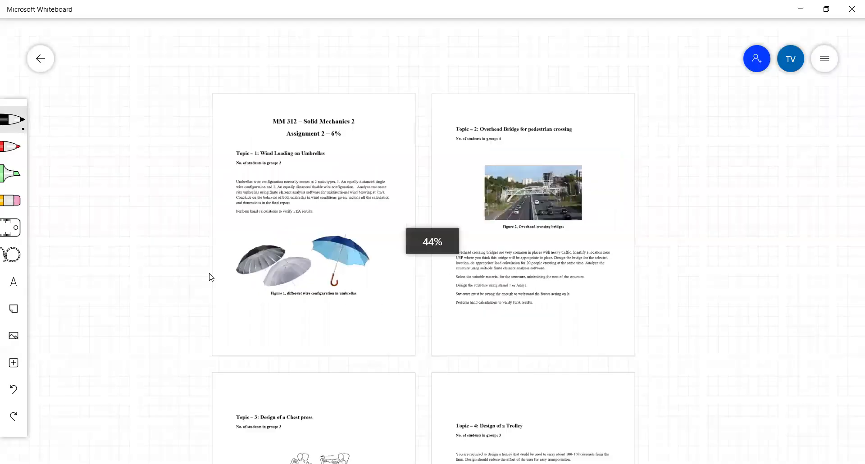
left_click_drag(158, 231, 153, 212)
scroll(374, 309, "left", 4)
scroll(374, 309, "up", 1)
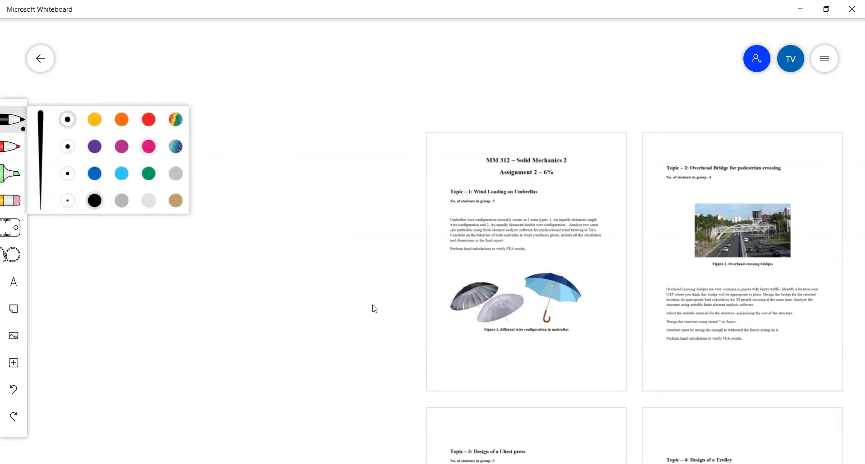
mouse_move(201, 175)
left_mouse_down()
mouse_move(247, 194)
mouse_move(272, 164)
left_mouse_up()
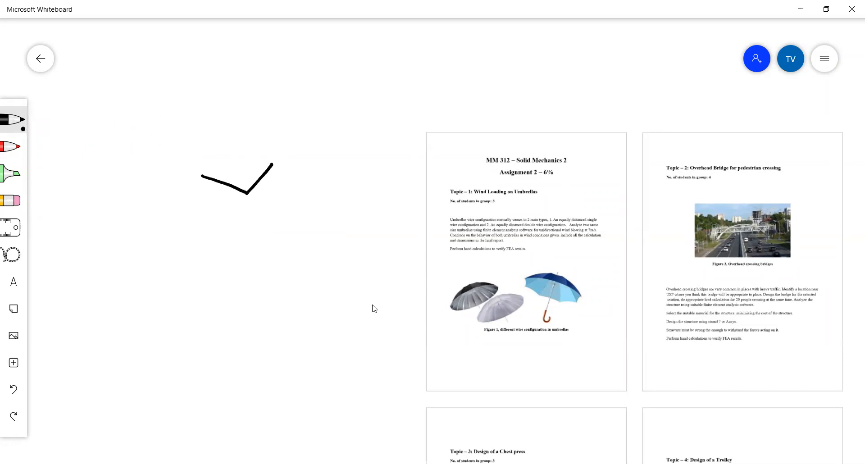
mouse_move(199, 175)
left_mouse_down()
mouse_move(222, 144)
mouse_move(276, 157)
mouse_move(274, 164)
left_mouse_up()
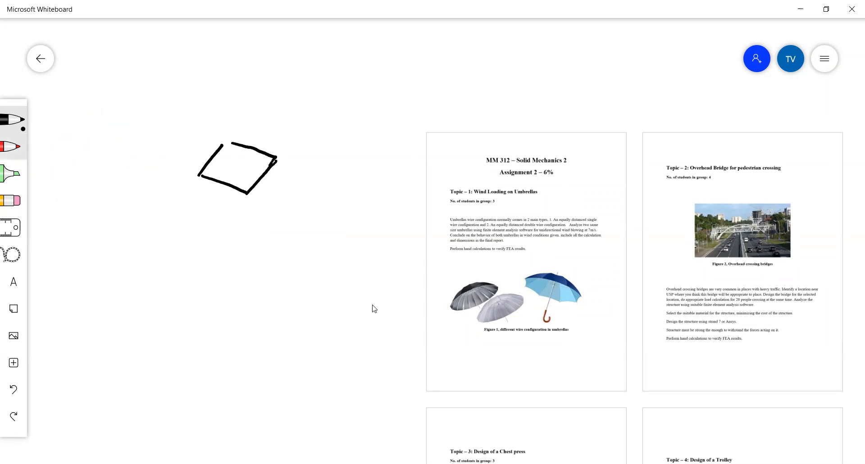
Draw thin red lines from the plate's corners up to a common apex above it.
left_click(13, 147)
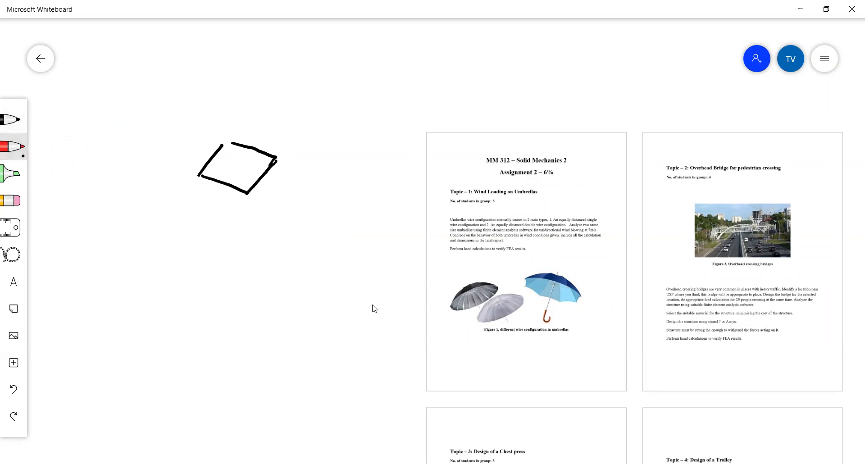
left_click_drag(200, 174, 231, 118)
left_click_drag(246, 193, 225, 121)
mouse_move(276, 157)
left_mouse_down()
mouse_move(228, 118)
mouse_move(228, 138)
left_mouse_up()
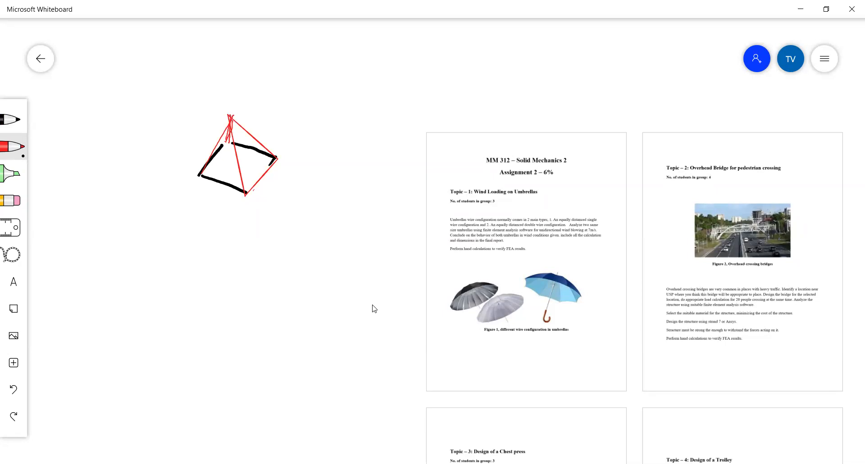
Hatch the inside of the black plate outline with blue pen strokes.
left_click(11, 119)
left_click(11, 119)
left_click(92, 173)
left_click_drag(205, 164, 211, 175)
left_click_drag(208, 158, 221, 180)
left_click_drag(217, 156, 235, 183)
mouse_move(226, 149)
left_mouse_down()
mouse_move(242, 184)
mouse_move(250, 149)
mouse_move(270, 162)
left_mouse_up()
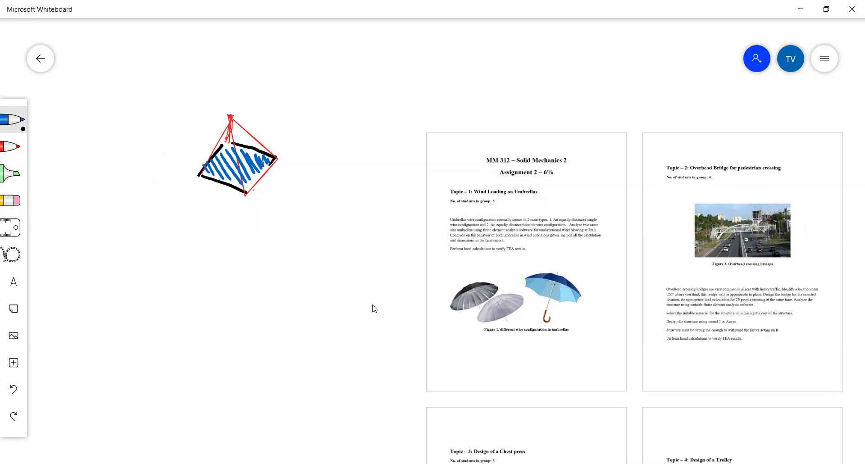
Add a green downward arrow at the middle of the plate and green dots at its corners.
left_click(11, 119)
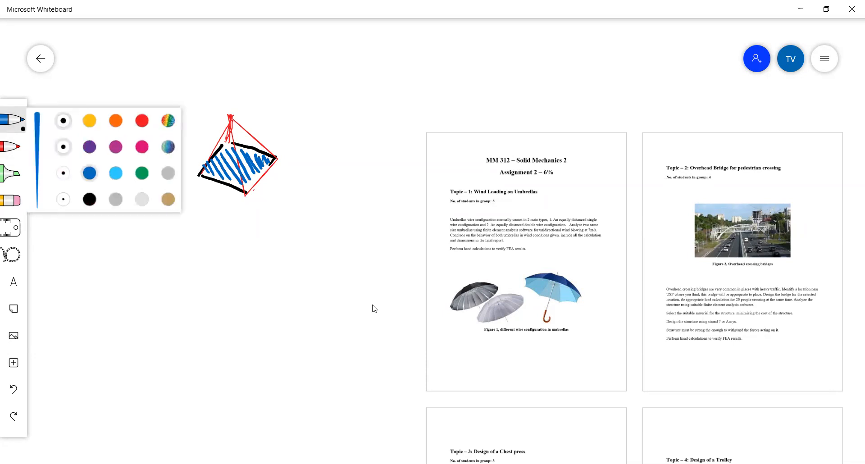
left_click(149, 172)
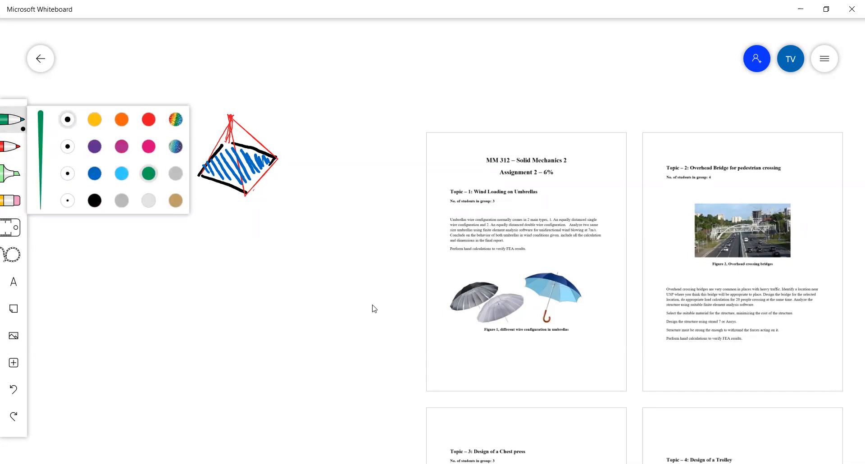
left_click_drag(230, 152, 234, 166)
left_click(197, 174)
left_click(244, 193)
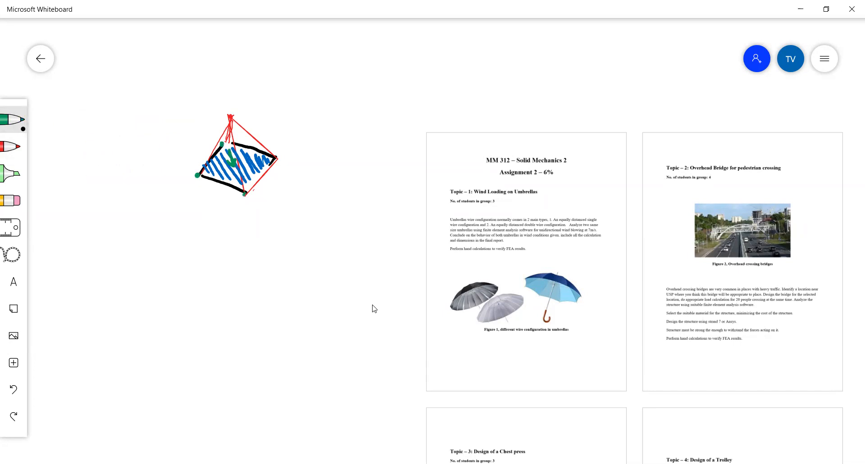
left_click(278, 157)
Switch back to ANSYS and set the unit system to SI with the command "/units, si".
key("alt+Tab")
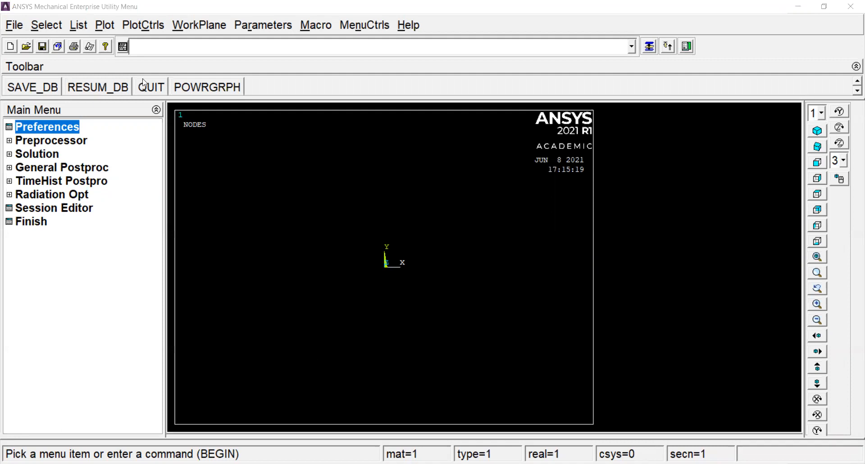
left_click(166, 48)
type("/")
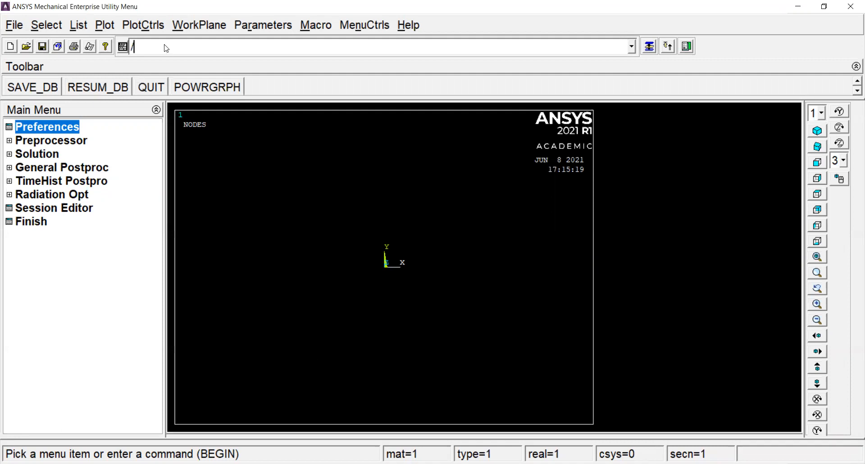
type("units")
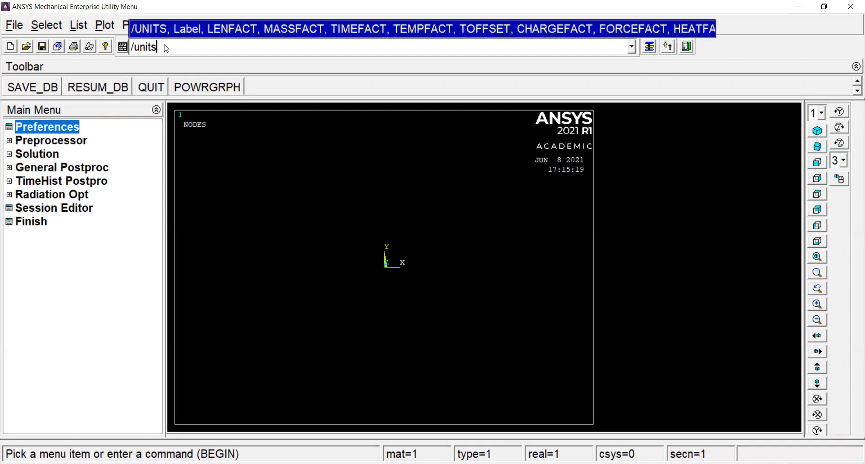
type(", si")
key("Return")
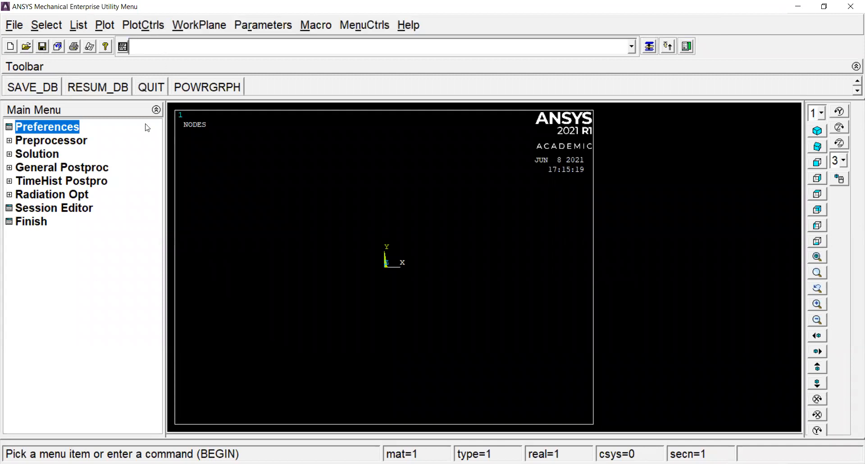
Add the structural Beam 3 node 189 element as element type 1 in the preprocessor.
left_click(53, 140)
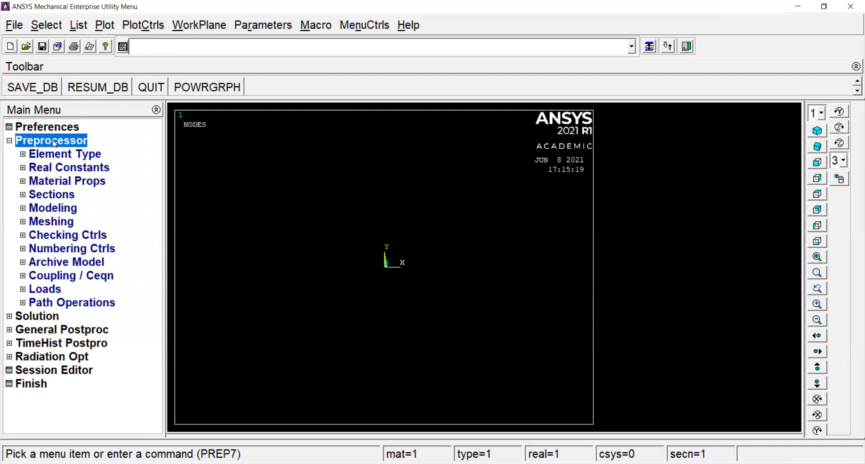
left_click(61, 154)
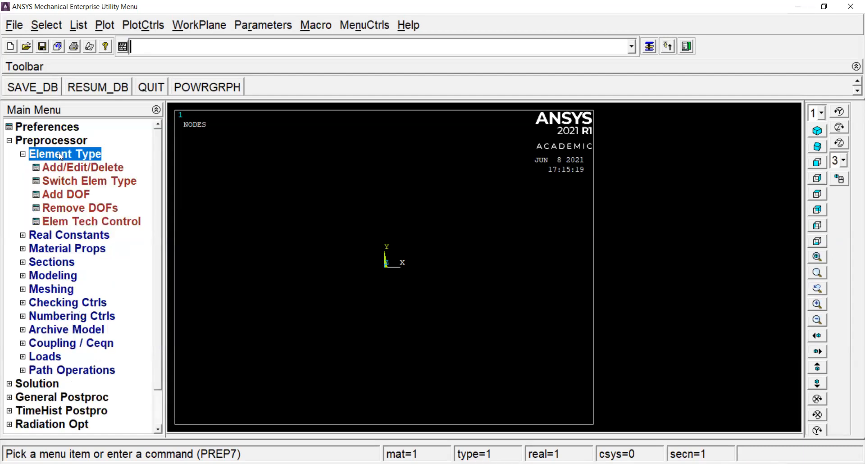
left_click(74, 167)
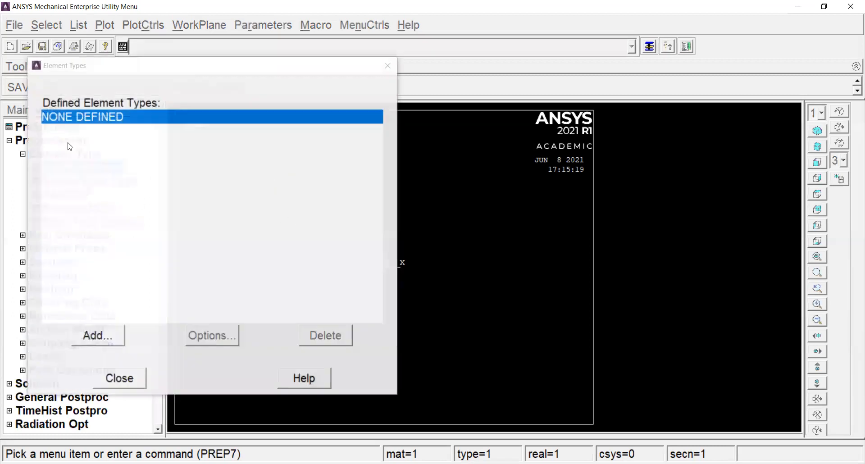
left_click(109, 343)
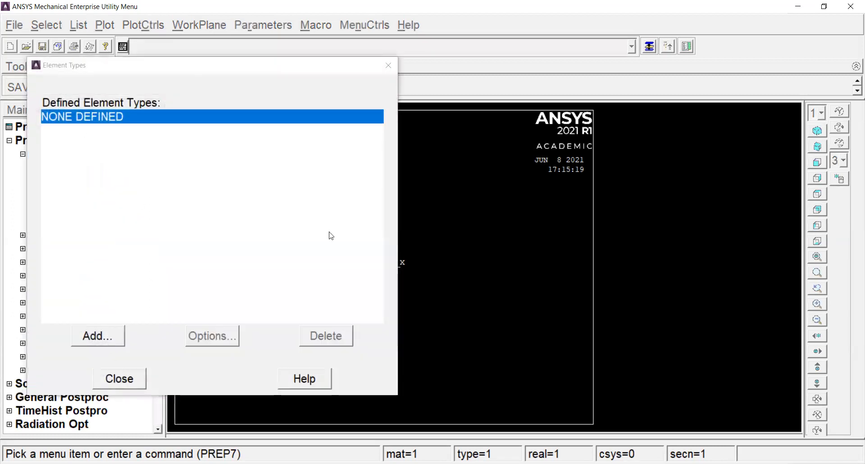
left_click(463, 218)
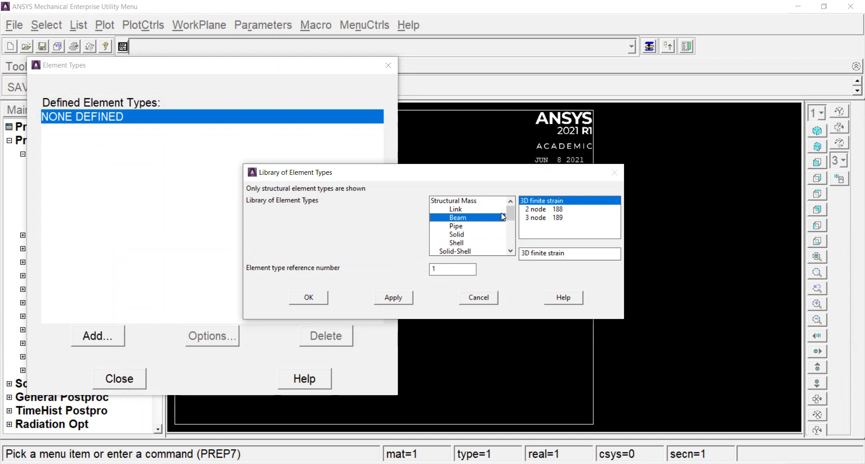
left_click(552, 218)
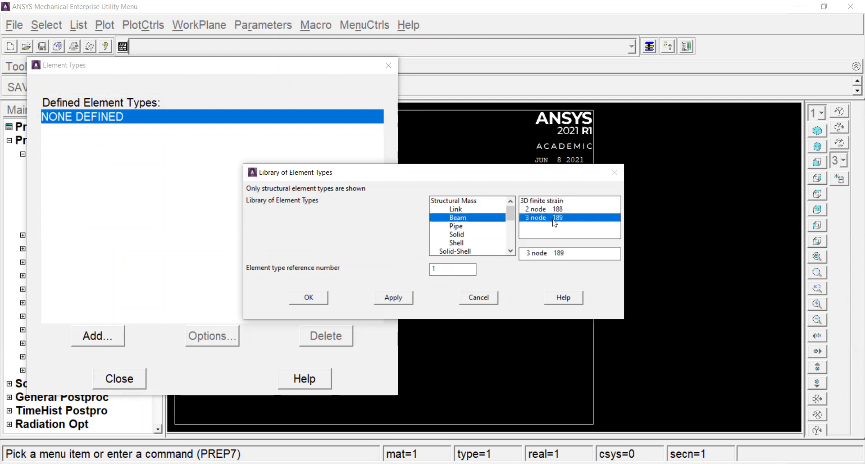
left_click(310, 297)
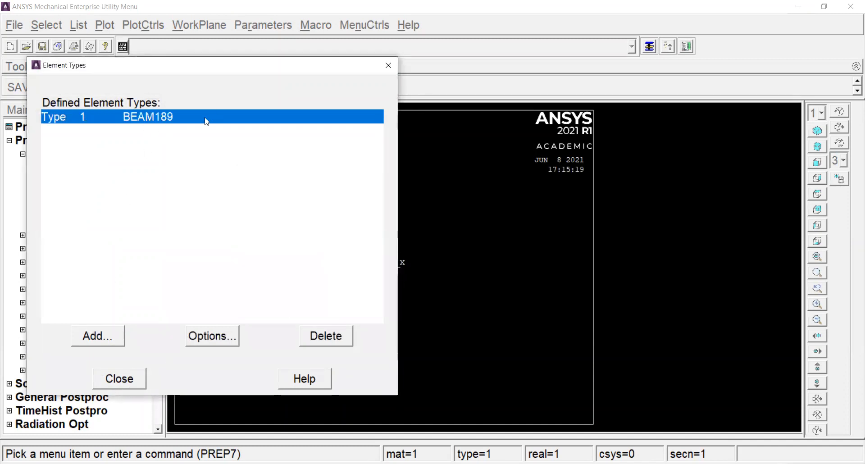
Add the structural Shell 3D 4node 181 element as element type 2 and finish the element type definitions.
left_click(98, 336)
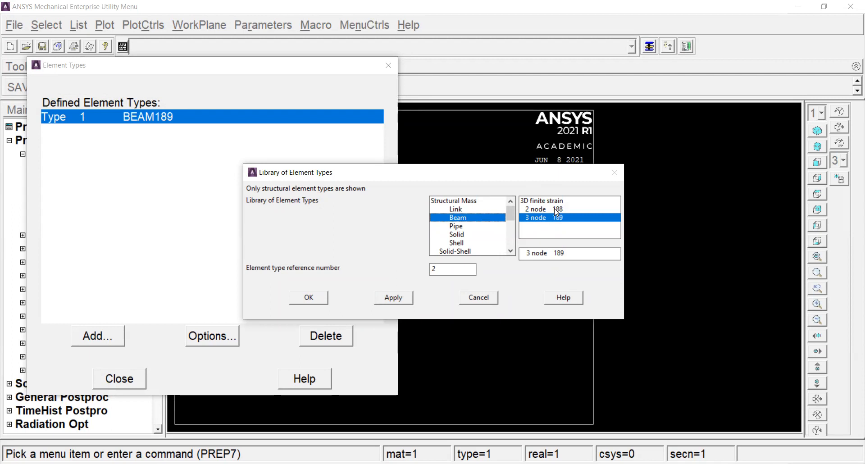
left_click(465, 235)
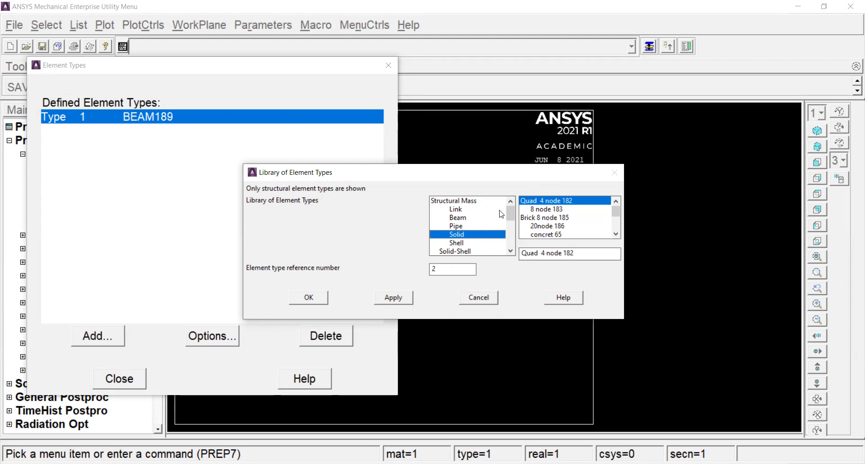
left_click(463, 243)
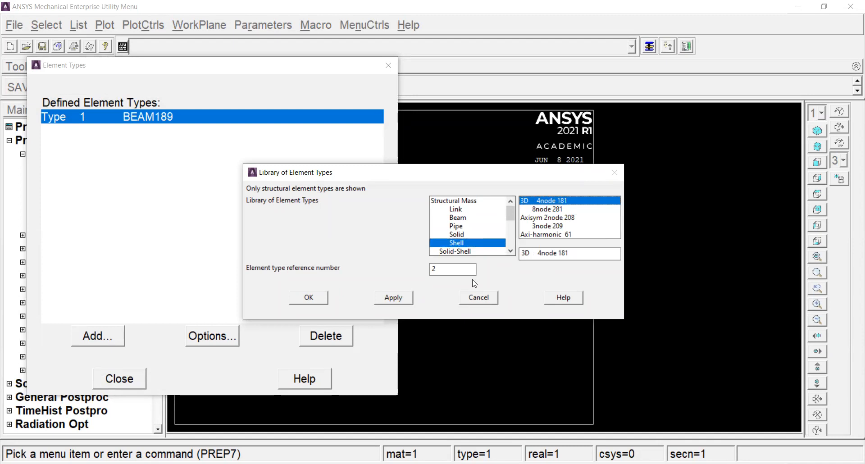
left_click(320, 301)
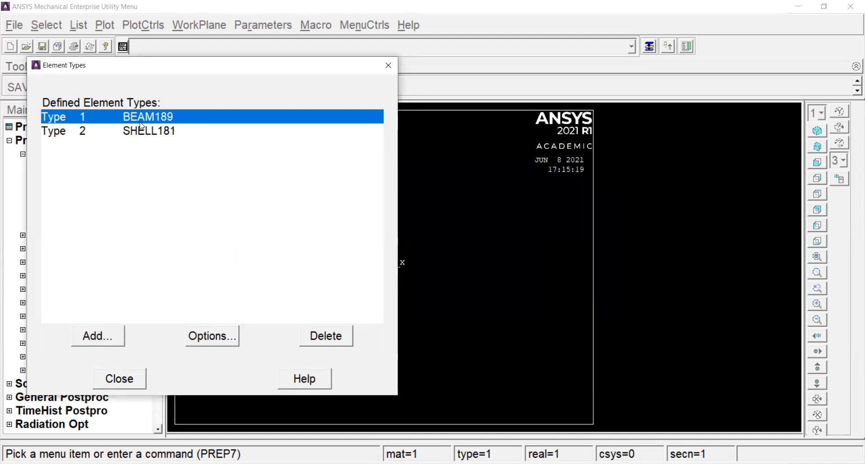
left_click(135, 380)
left_click(53, 153)
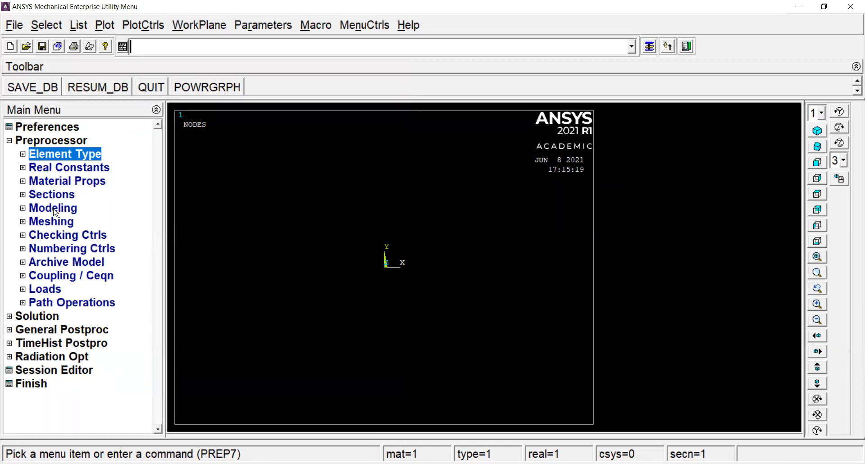
Define linear isotropic properties for material 1 with EX 210e9 and PRXY 0.3.
double_click(65, 182)
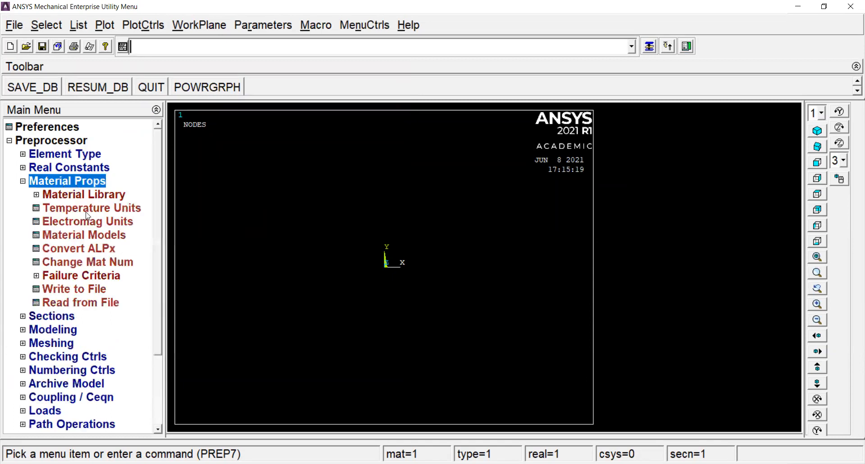
double_click(81, 235)
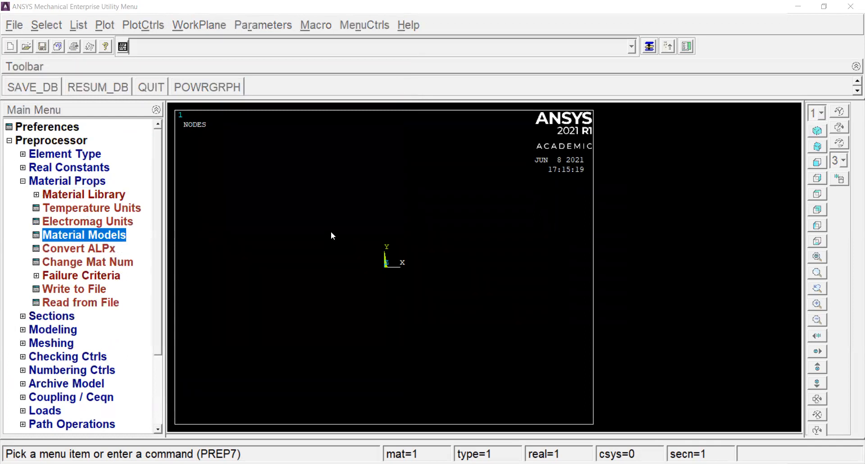
left_click(256, 171)
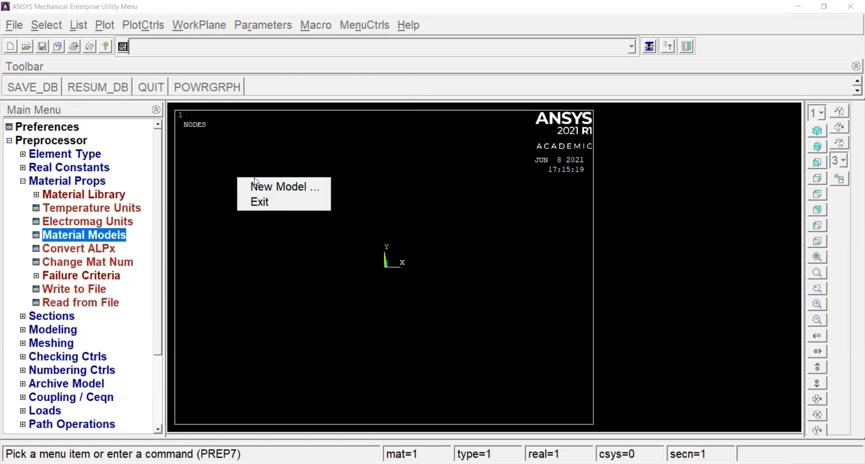
left_click(255, 181)
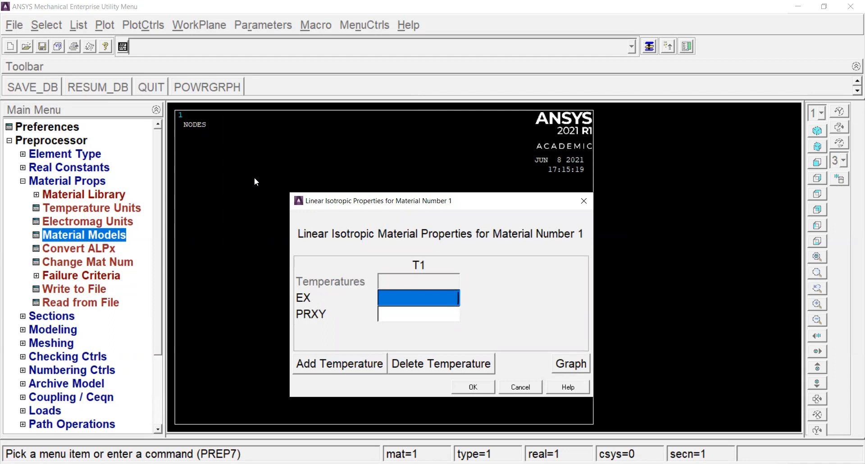
type("2")
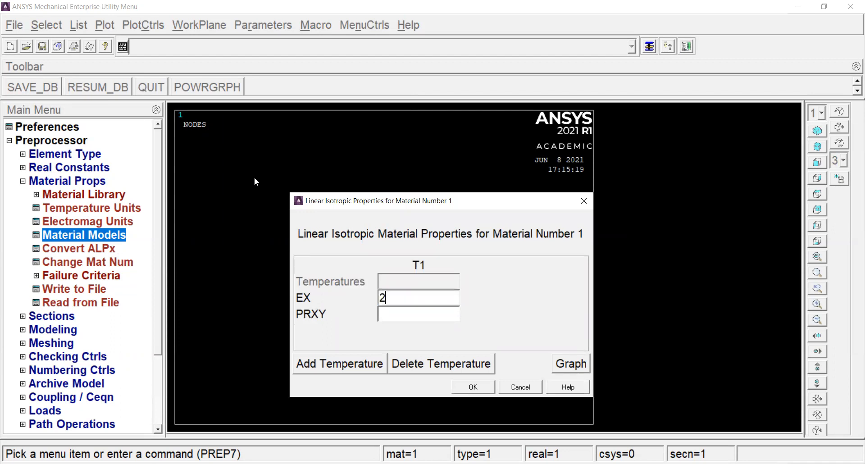
type("10e9")
key("Tab")
type("0.3")
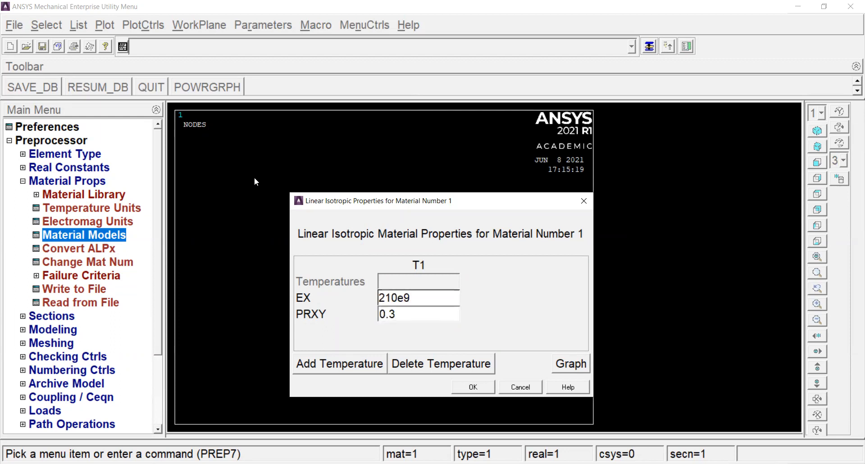
left_click(472, 387)
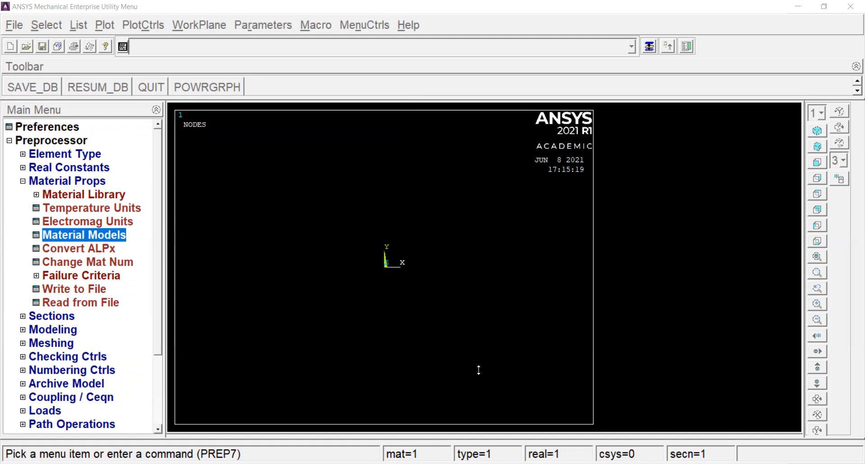
Add material model 2 with linear isotropic properties EX 180e9 and PRXY 0.22.
left_click(257, 171)
left_click(272, 187)
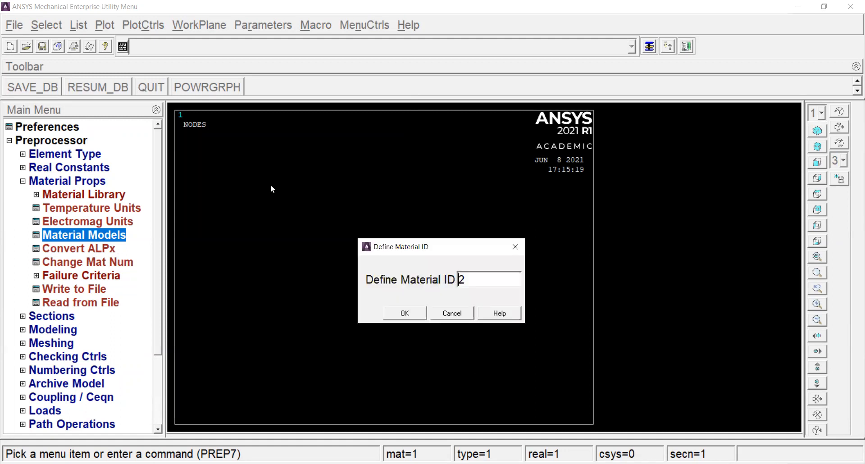
key("Return")
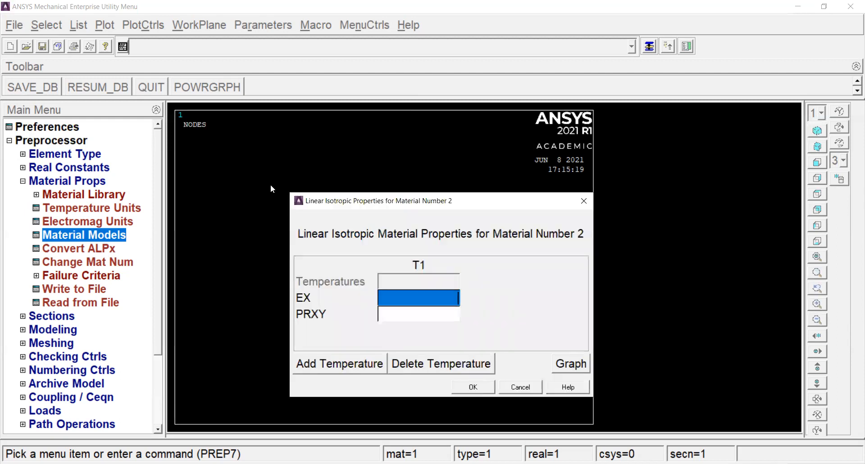
type("190")
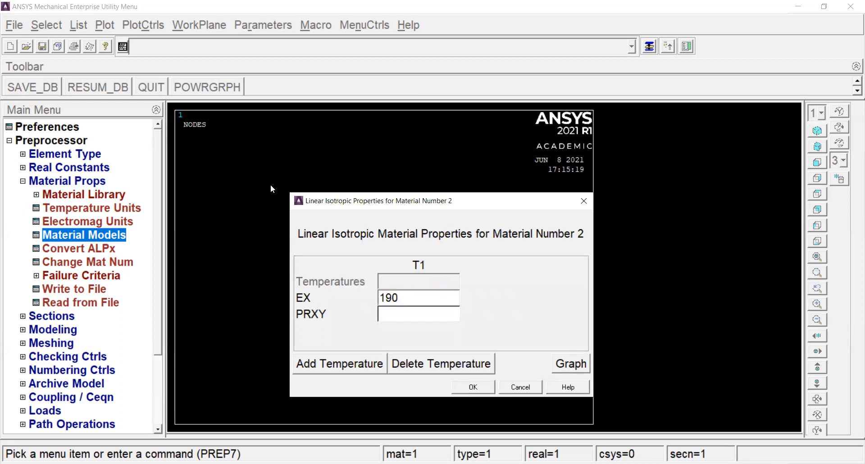
key("BackSpace")
key("BackSpace")
type("80e9")
key("Tab")
type("0.22")
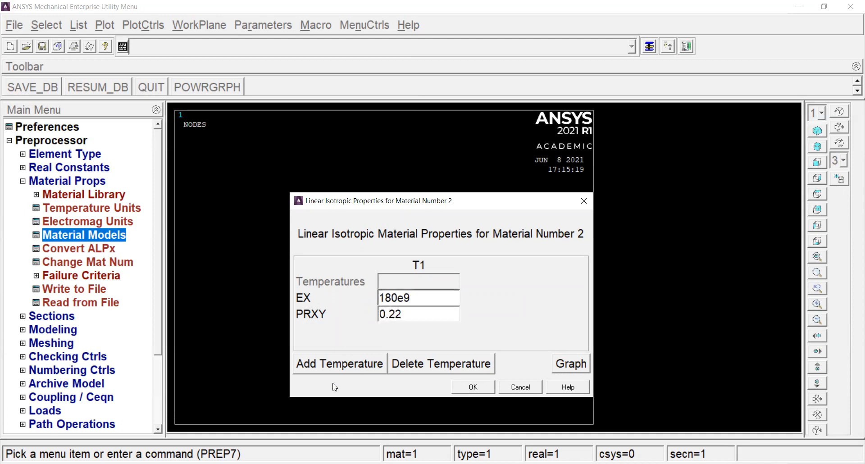
left_click(472, 388)
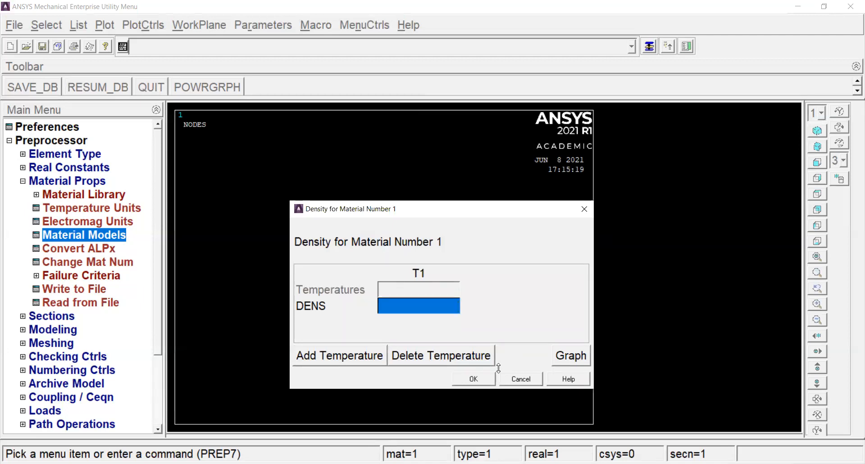
Set the density of material 1 to 7860 and the density of material 2 to 6000.
type("7860")
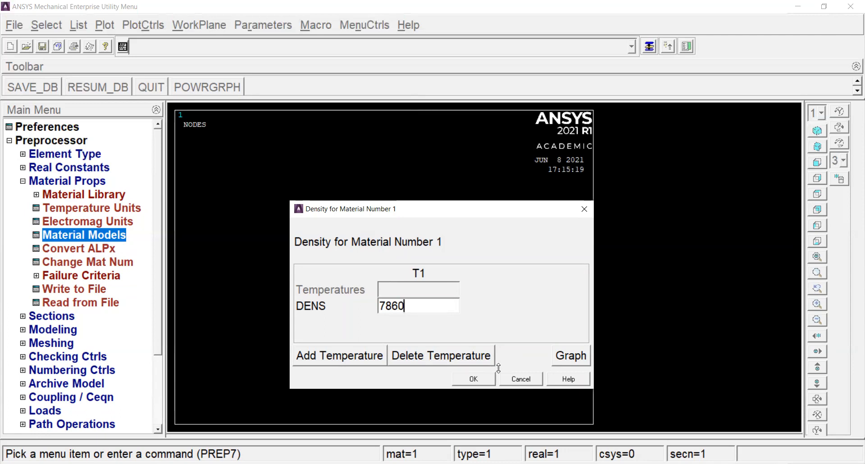
left_click(478, 383)
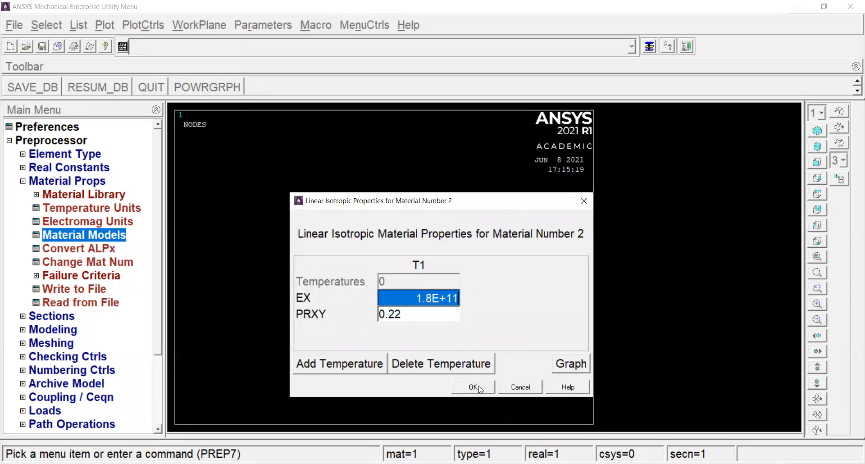
left_click(479, 386)
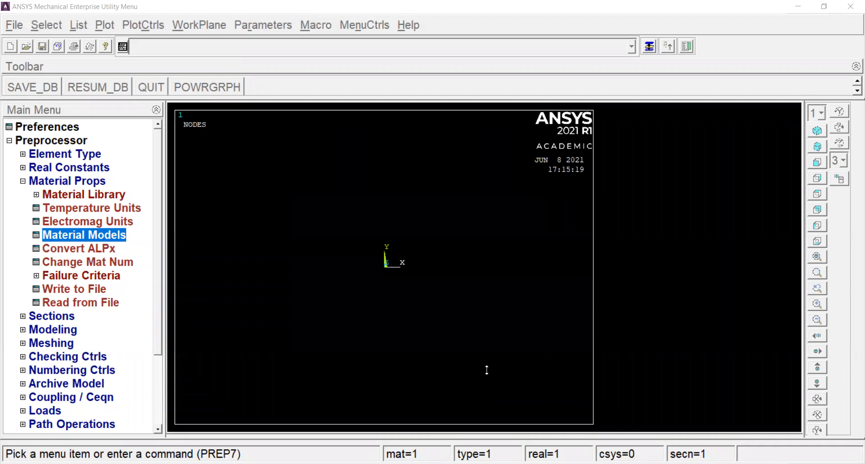
type("7860")
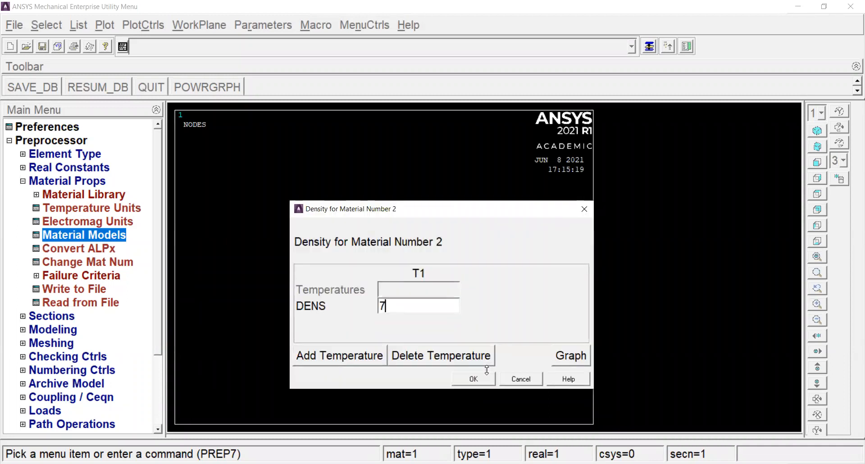
key("BackSpace")
key("BackSpace")
key("BackSpace")
key("BackSpace")
type("6000")
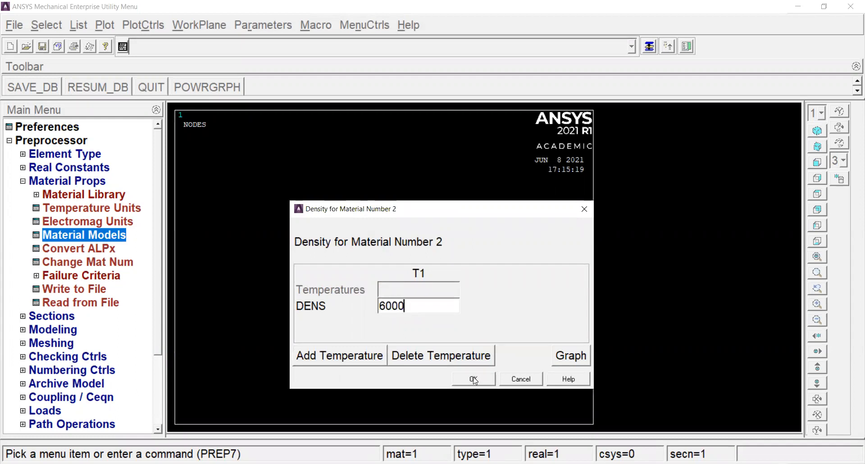
left_click(475, 380)
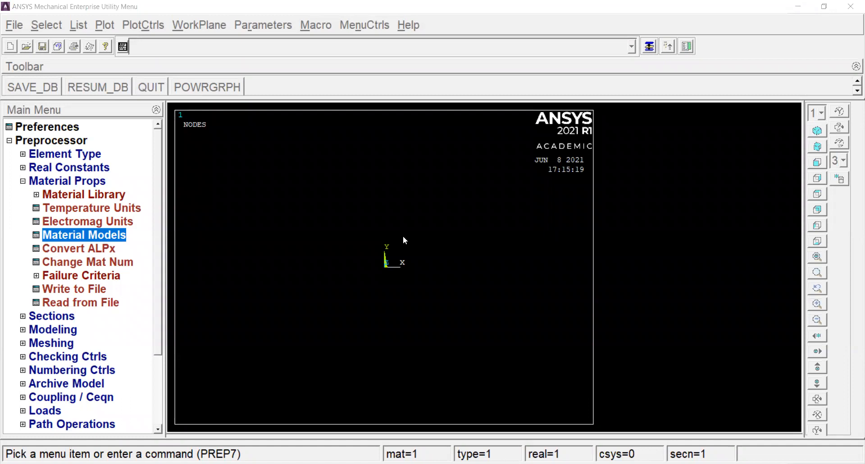
Add material model 3 with linear isotropic EX 200e9, PRXY 0.3 and a density of 7860.
key("Return")
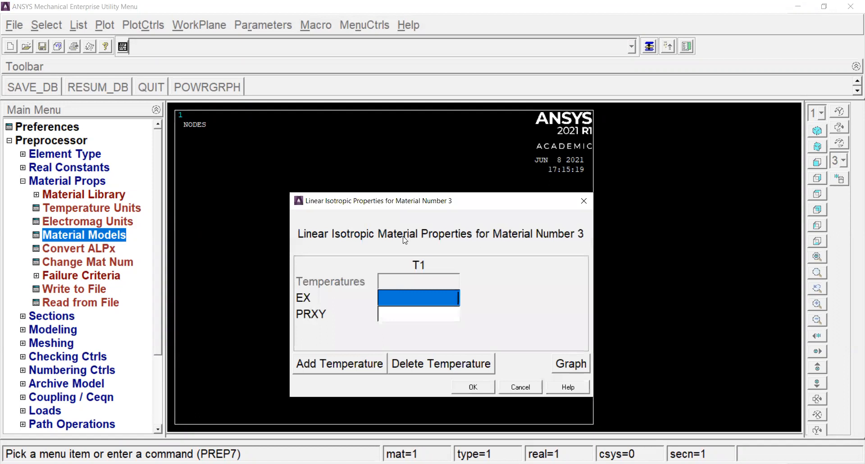
type("200e9")
key("Tab")
type("0.3")
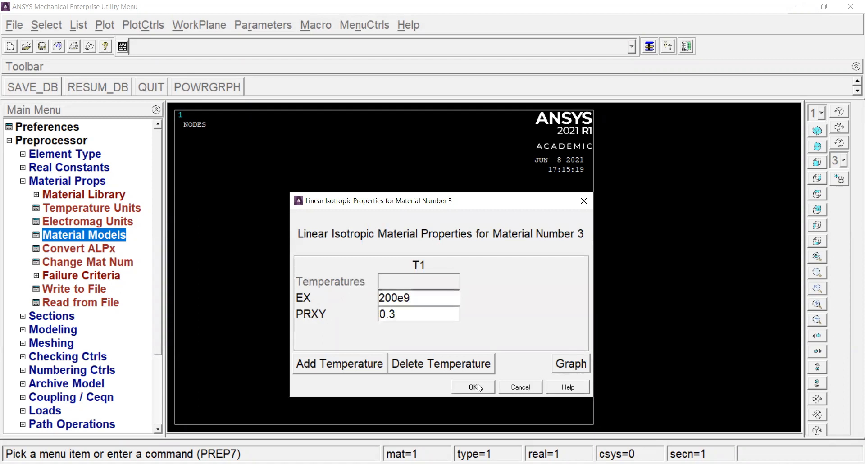
key("Return")
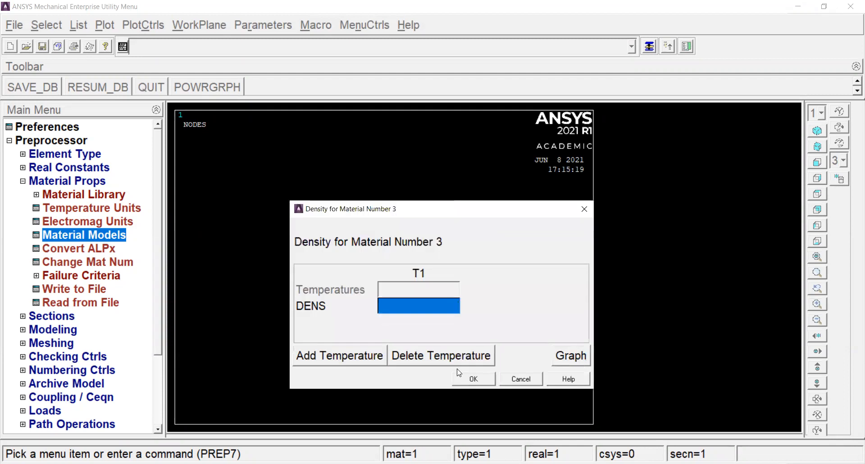
type("7860")
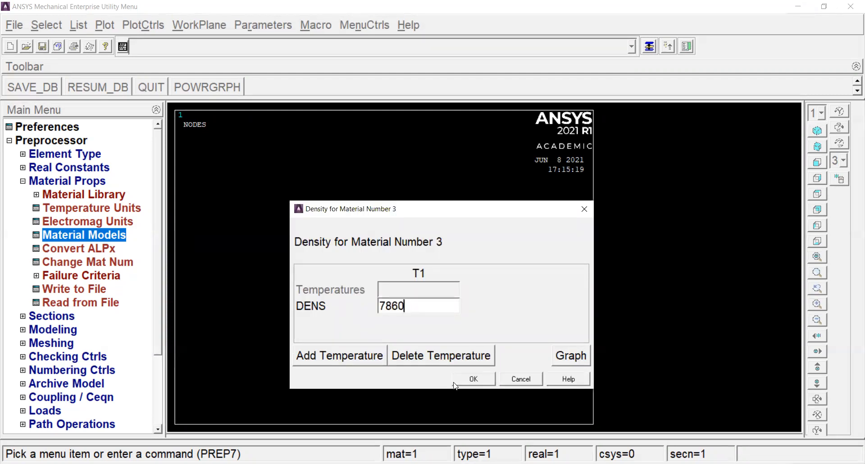
left_click(468, 378)
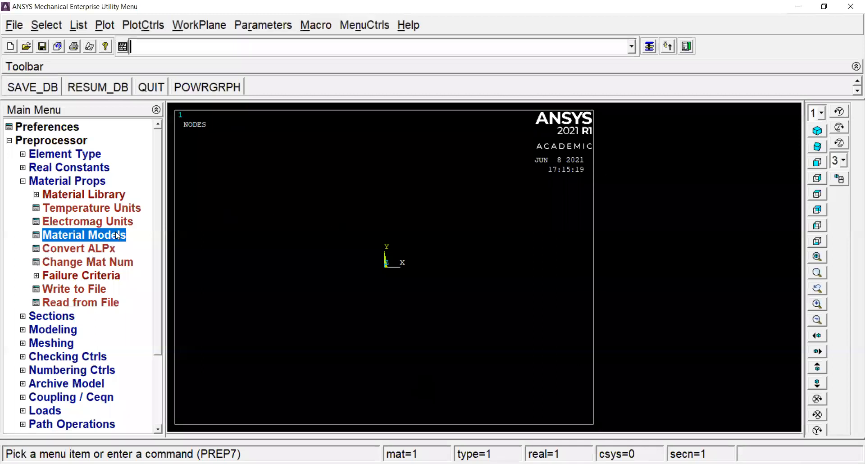
Start a common beam section with ID 1, name it "Black beams" and choose the I-shaped sub-type.
left_click(81, 183)
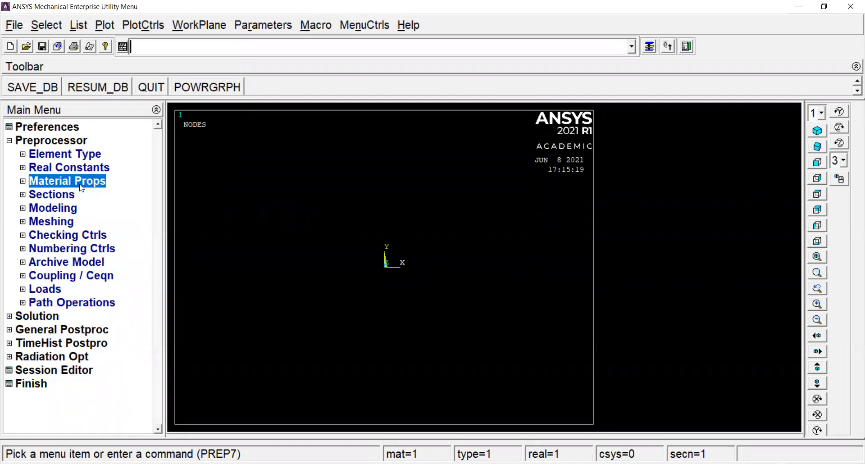
left_click(57, 195)
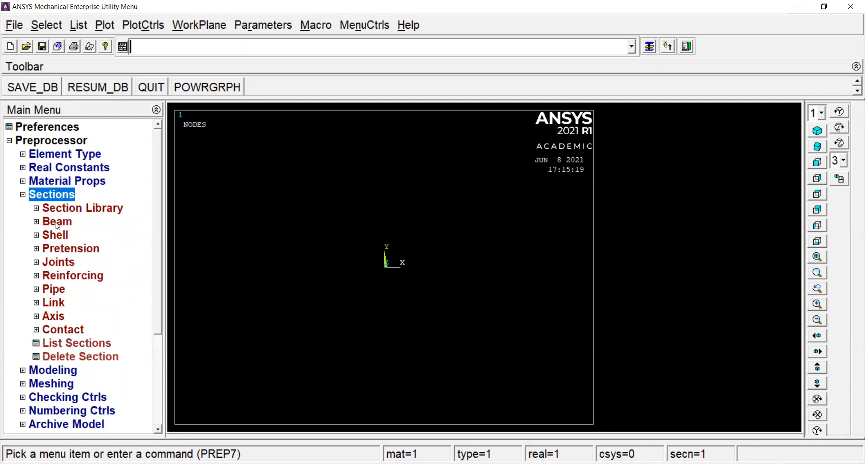
left_click(57, 222)
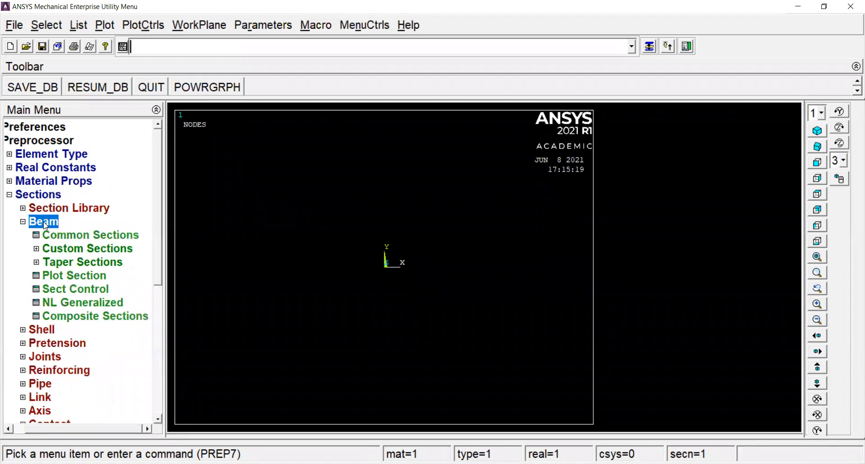
left_click(76, 235)
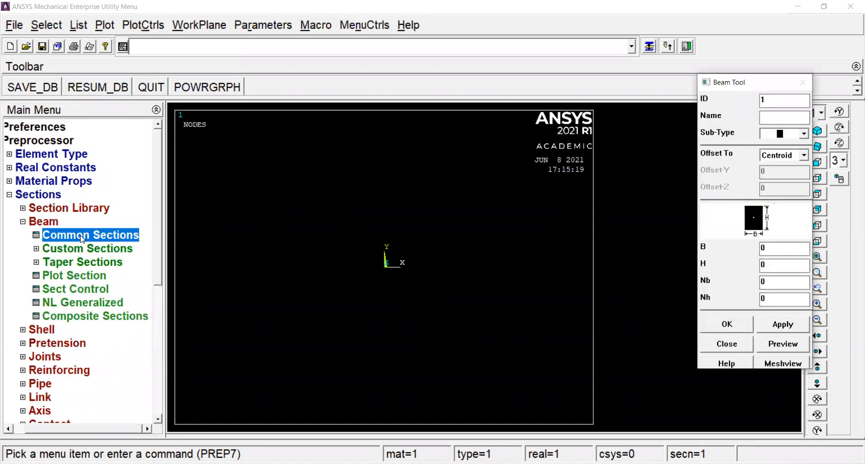
left_click(686, 169)
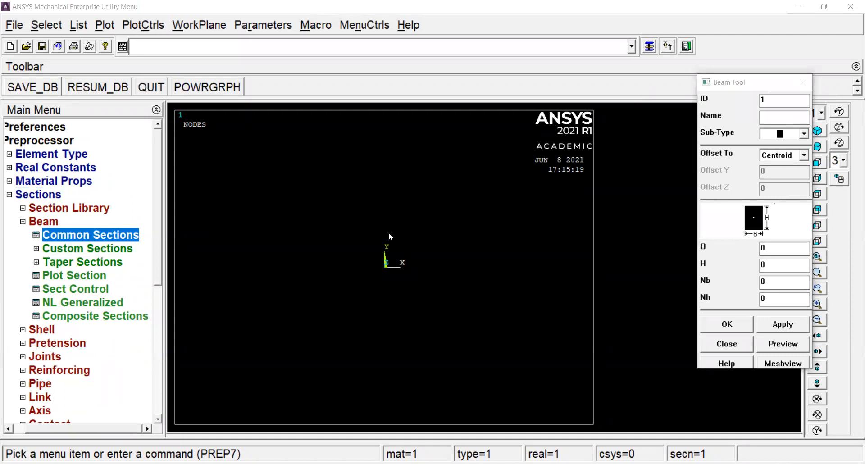
left_click(771, 119)
type("I")
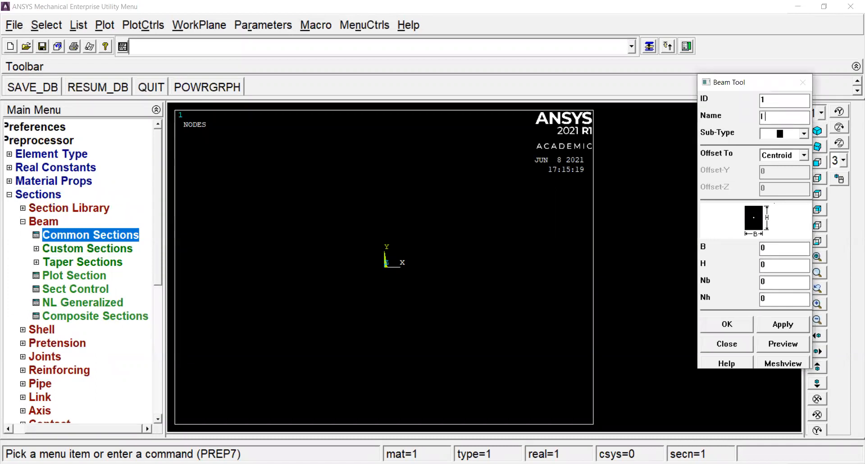
type(" beam")
left_click_drag(785, 117, 759, 108)
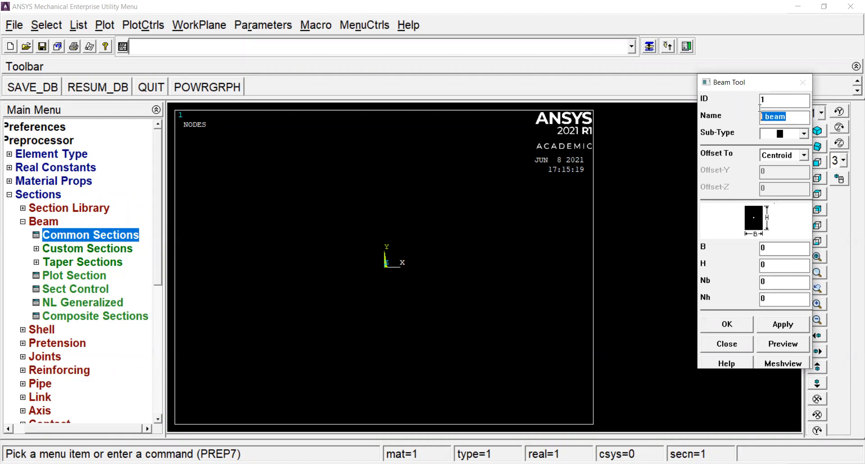
type("Black beams")
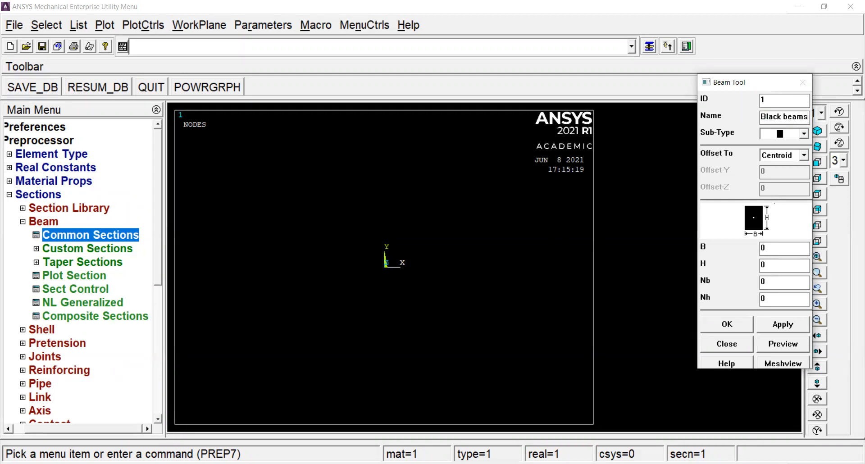
left_click(803, 134)
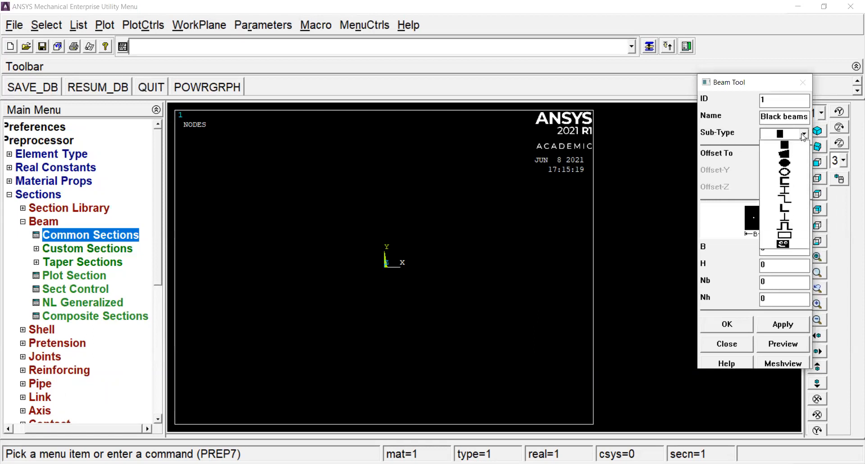
left_click(786, 190)
Set the I-section's widths W1 and W2 to 0.12 and its height W3 to 0.15.
left_click_drag(765, 248, 757, 252)
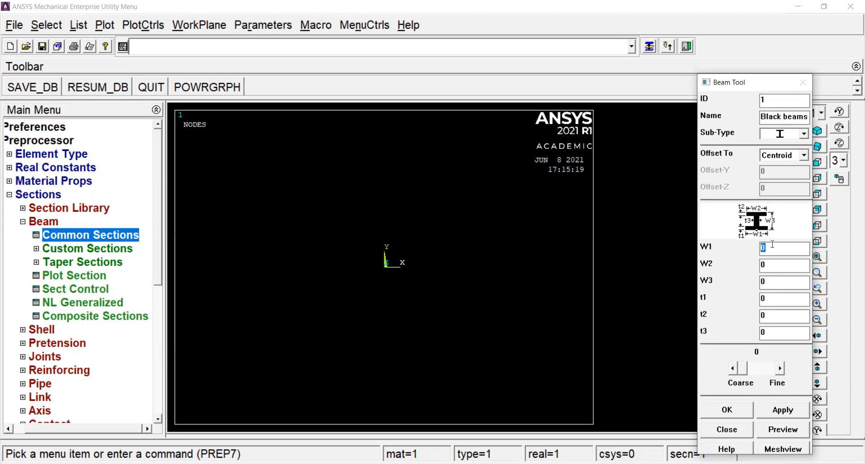
type("0.12")
key("Tab")
type("0.12")
double_click(767, 281)
type("1")
key("BackSpace")
type("0.15")
Set the I-section's thicknesses t1, t2 and t3 to 0.08.
double_click(762, 298)
type("0.08")
double_click(765, 314)
type("0.08")
left_click(766, 334)
double_click(766, 334)
type("0.08")
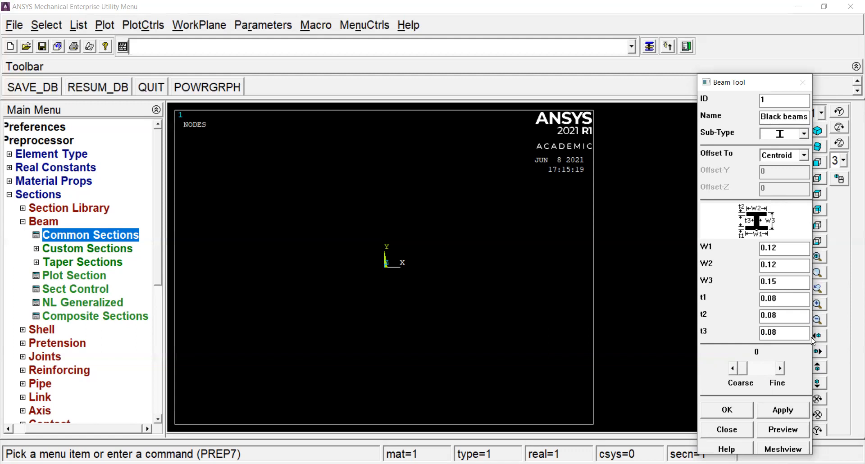
Correct the I-section's thicknesses to 0.005 for t1, 0.008 for t2 and 0.005 for t3.
left_click_drag(776, 299, 771, 298)
type("5")
left_click_drag(776, 333, 771, 332)
type("5")
left_click(775, 281)
left_click(770, 298)
type("0")
left_click(774, 315)
key("BackSpace")
type("08")
left_click(772, 333)
type("0")
Raise the beam section's mesh fineness to 1 and preview the section with its property summary.
left_click(781, 369)
left_click(785, 432)
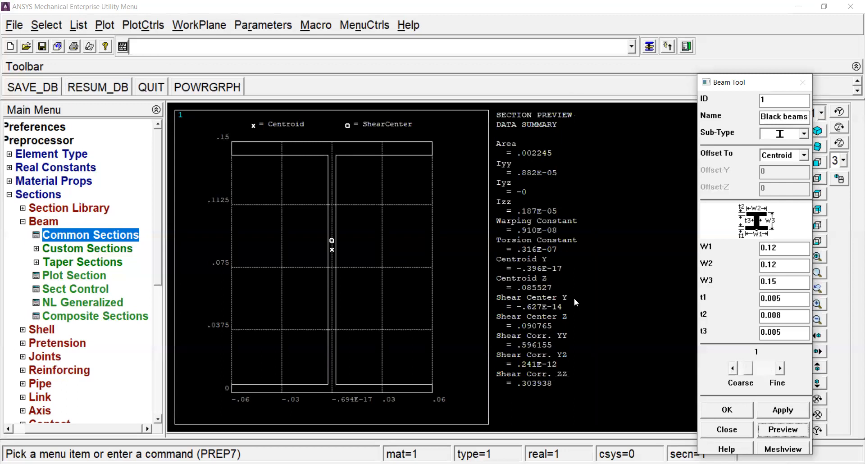
Accept the Black beams I-section definition.
left_click(441, 344)
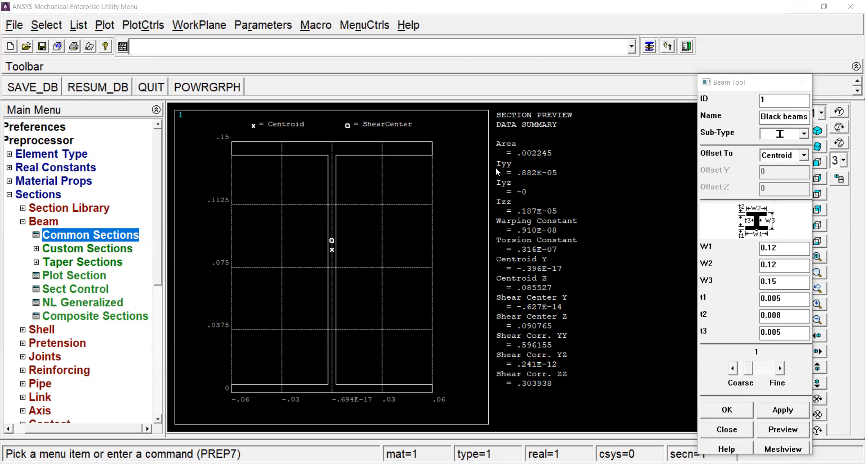
left_click(734, 410)
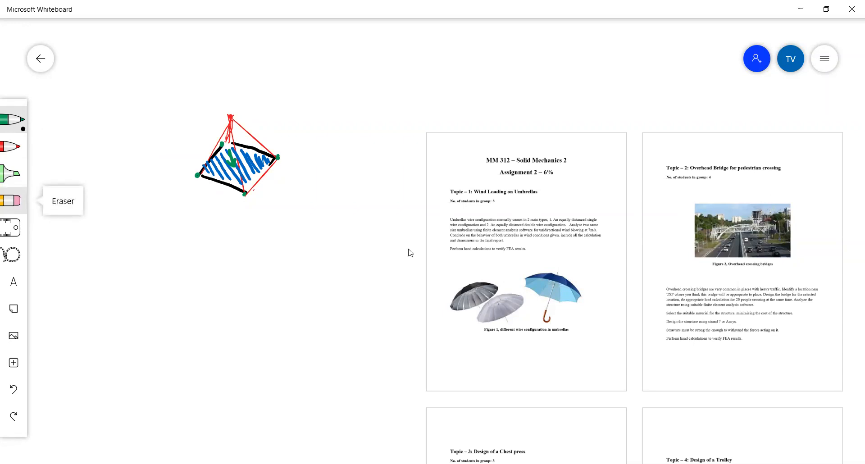
In Microsoft Whiteboard, erase the black, blue and green parts of the old pyramid sketch.
left_click(12, 200)
mouse_move(230, 138)
left_mouse_down()
mouse_move(222, 169)
mouse_move(232, 150)
mouse_move(257, 189)
mouse_move(204, 170)
mouse_move(228, 116)
mouse_move(210, 158)
mouse_move(251, 148)
mouse_move(293, 162)
left_mouse_up()
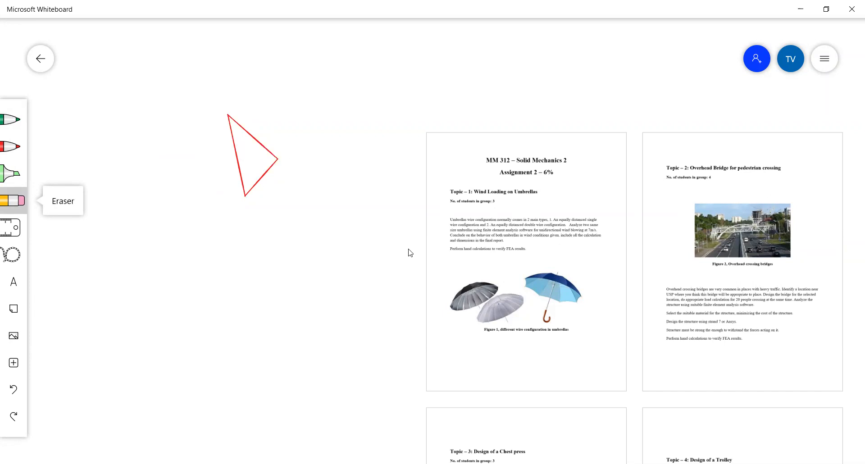
Draw the four edges of the pyramid's base below the remaining red triangle with a black pen.
key("alt+w")
key("Return")
key("Return")
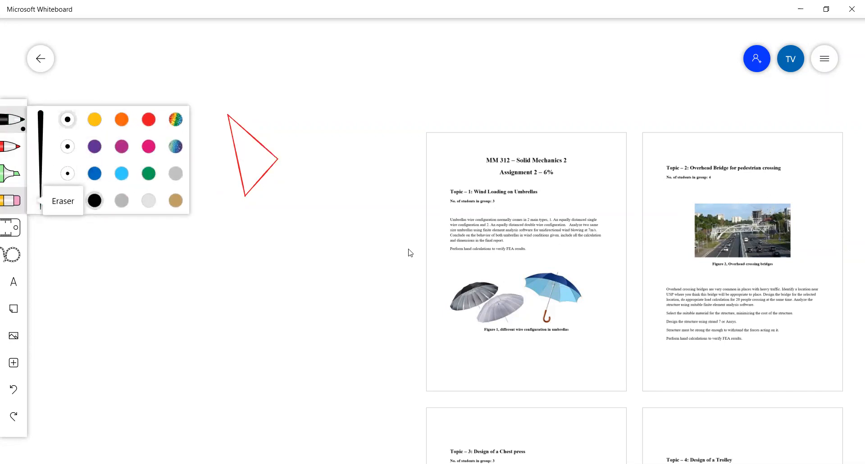
left_click_drag(276, 337, 325, 305)
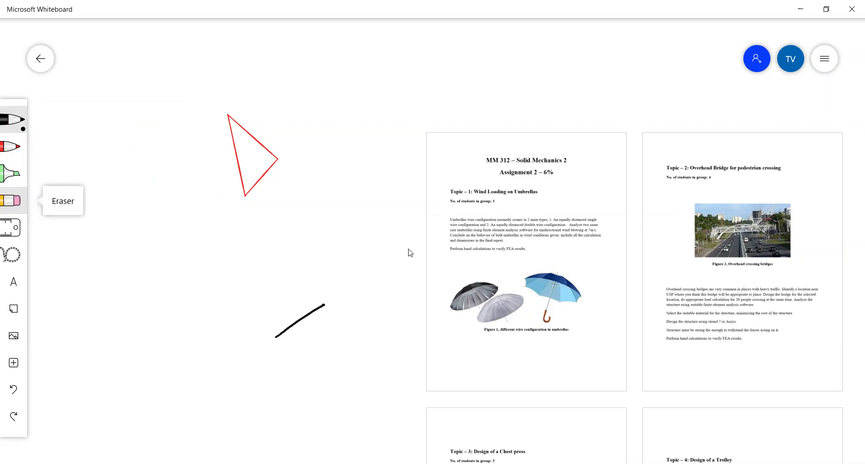
left_click_drag(225, 313, 269, 280)
left_click_drag(227, 317, 279, 332)
mouse_move(269, 279)
left_mouse_down()
mouse_move(335, 296)
mouse_move(323, 305)
left_mouse_up()
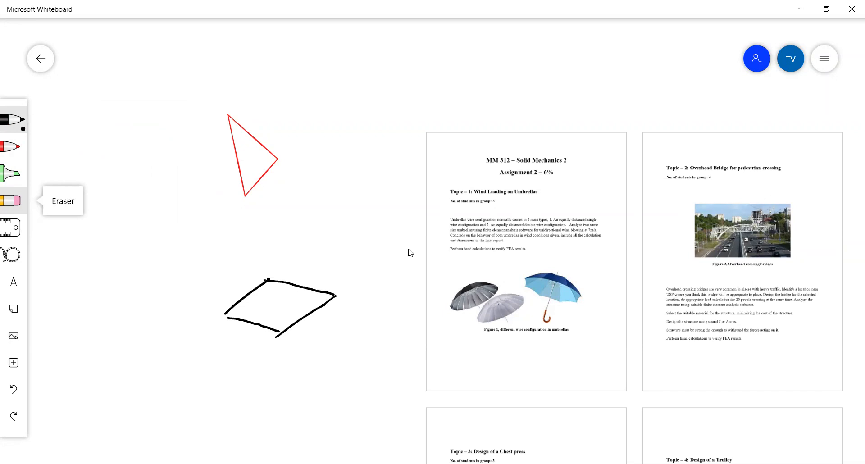
Draw two red sloping beams from the front corners of the black base up to a common apex.
left_click(11, 146)
left_click_drag(228, 316, 268, 246)
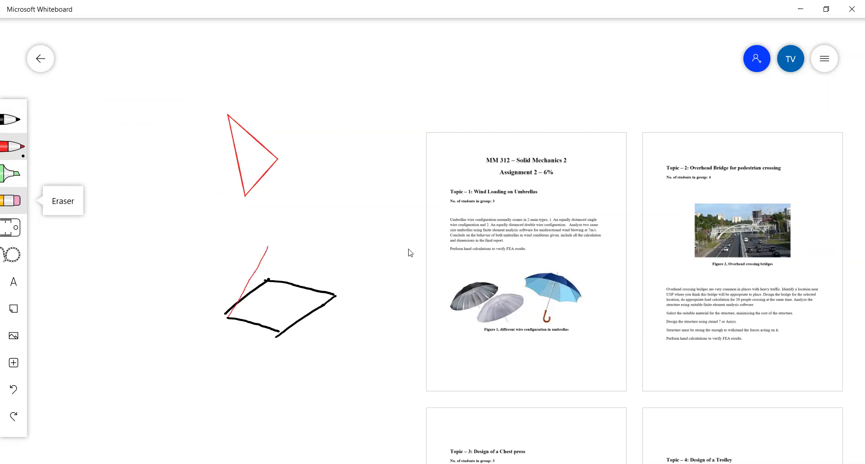
left_click_drag(281, 326, 267, 255)
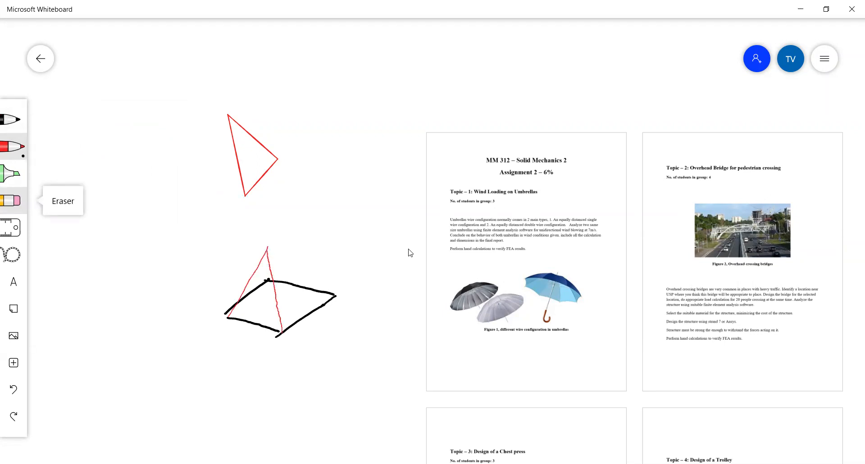
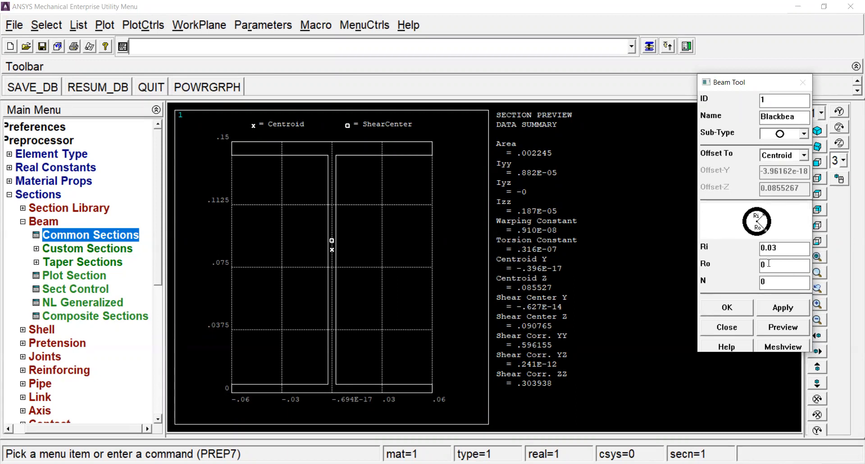
In ANSYS, set the hollow circular section's outer radius Ro to 0.035, name it red beams, and accept it after previewing.
double_click(764, 264)
type("0.035")
left_click_drag(796, 116, 754, 119)
type("red beams")
left_click(773, 330)
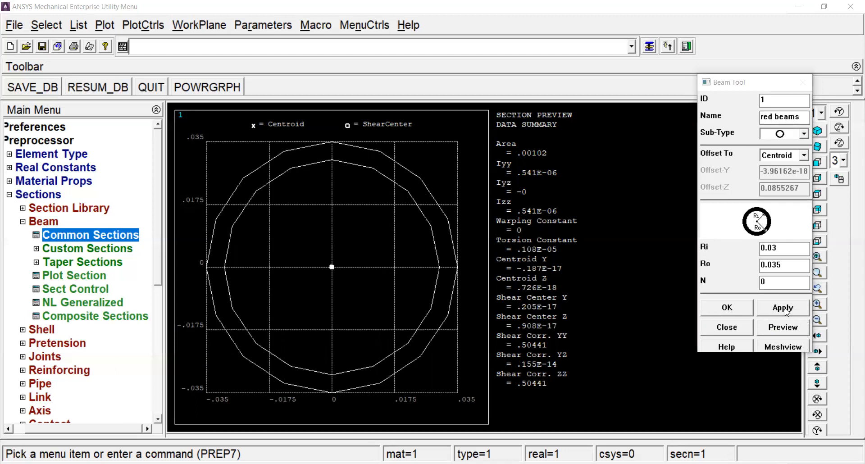
left_click(733, 309)
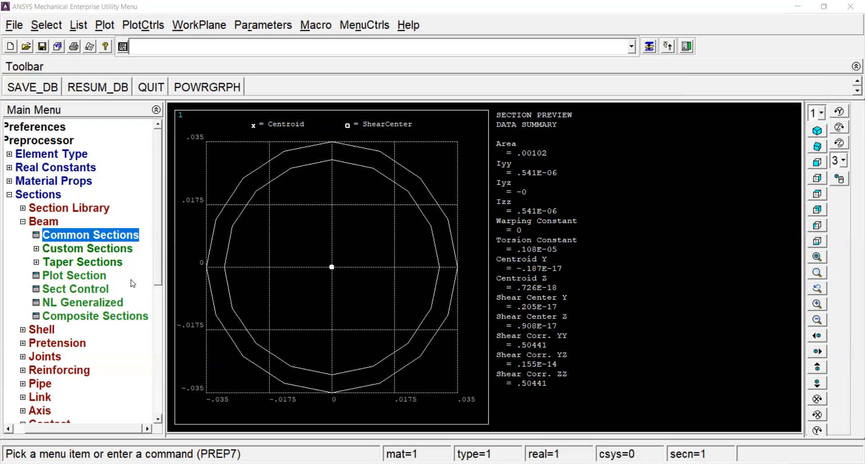
Define a shell lay-up section with a layer thickness of 0.02.
left_click(47, 222)
left_click(58, 235)
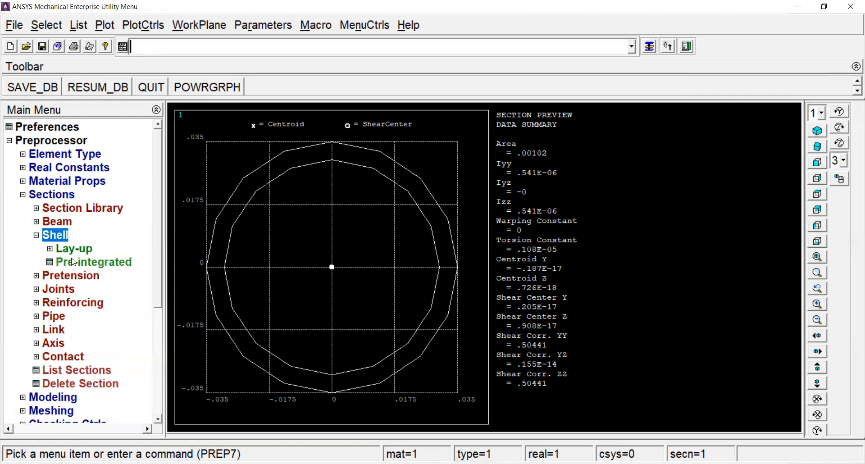
left_click(74, 251)
left_click(79, 260)
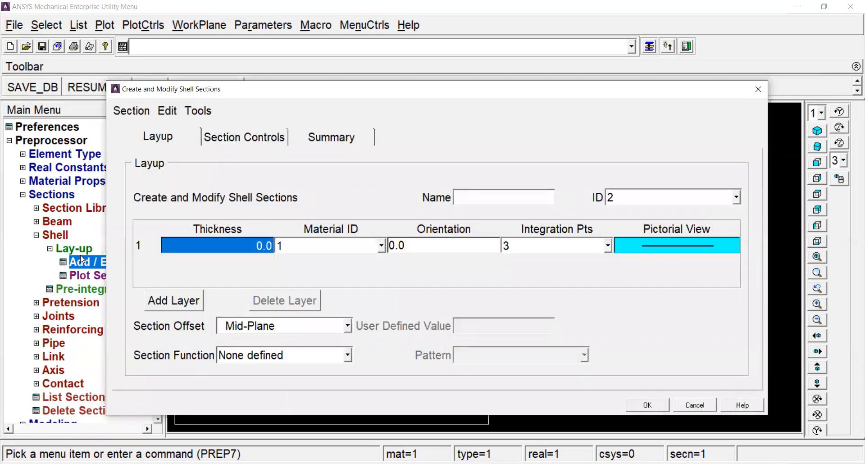
left_click(271, 246)
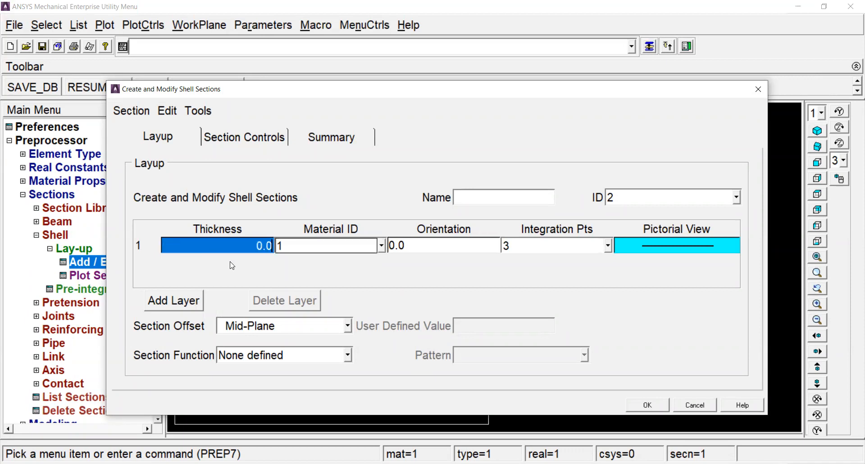
left_click(271, 248)
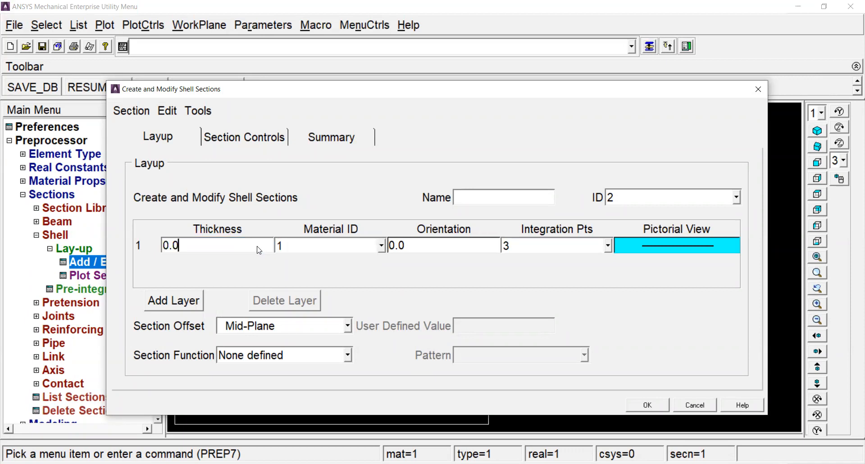
key("BackSpace")
key("BackSpace")
key("BackSpace")
type("0.02")
left_click(647, 405)
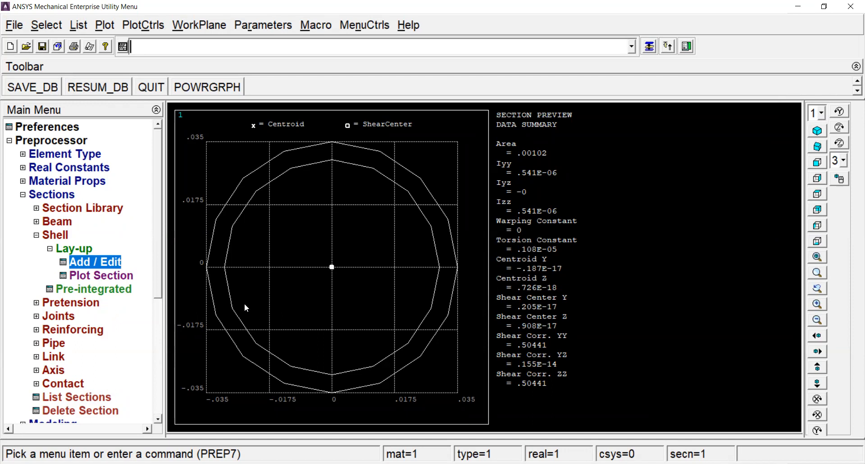
Open the form for creating keypoints in the active coordinate system.
left_click(60, 236)
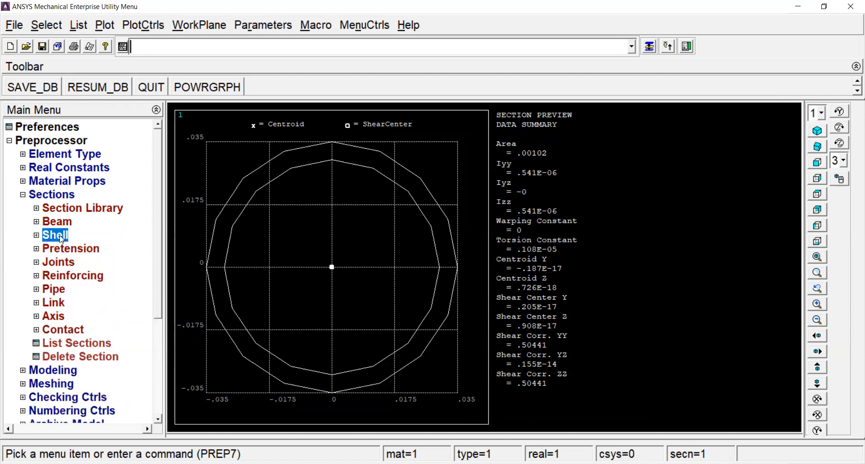
left_click(65, 194)
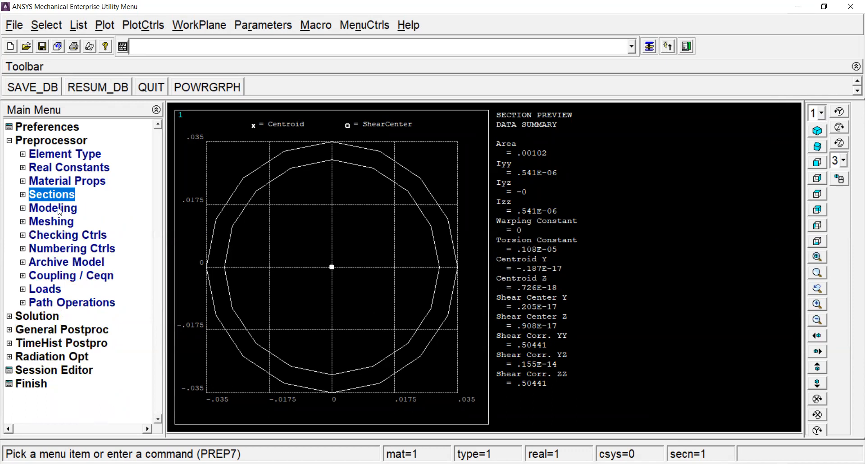
left_click(59, 209)
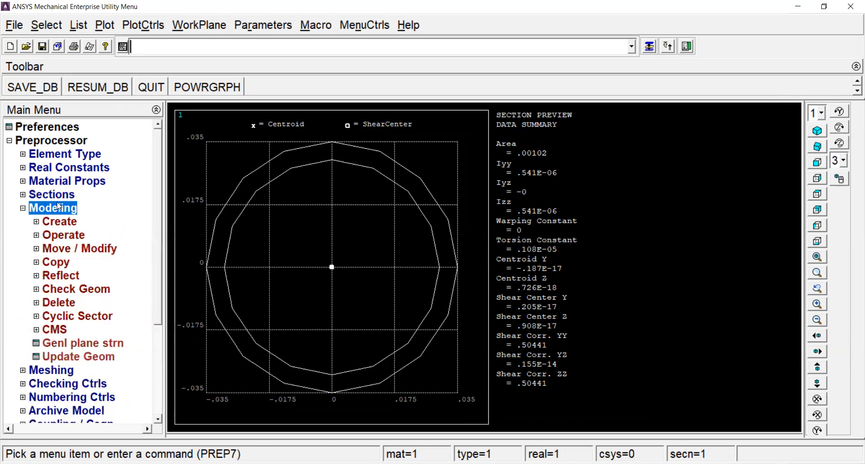
left_click(60, 222)
left_click(72, 236)
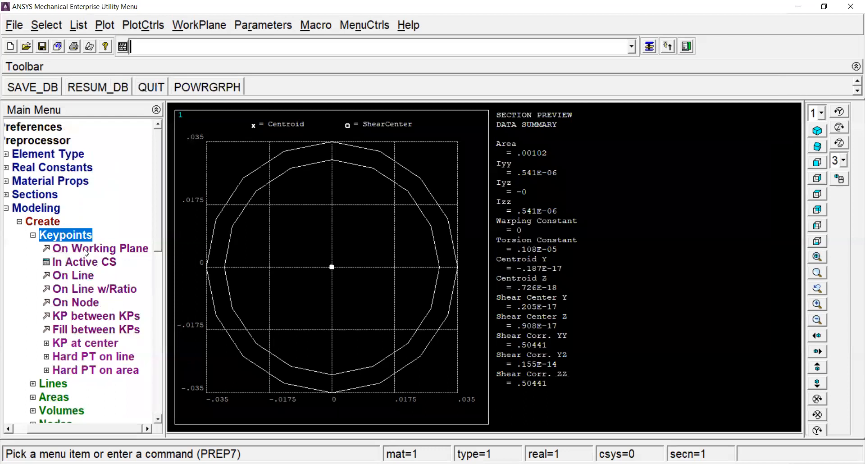
left_click(86, 262)
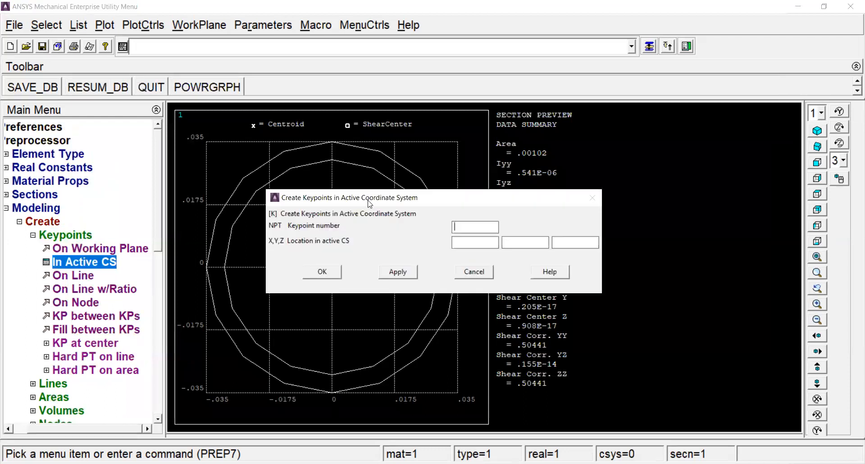
left_click_drag(368, 200, 125, 153)
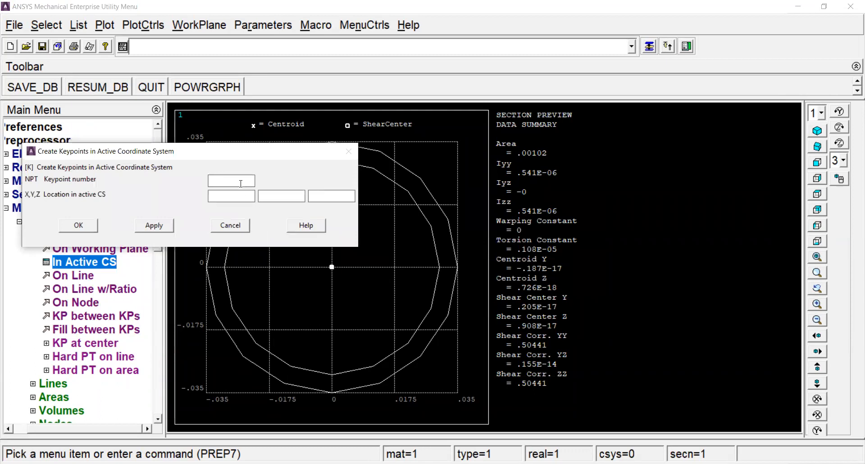
type("0.")
left_click_drag(222, 182, 208, 182)
type("1")
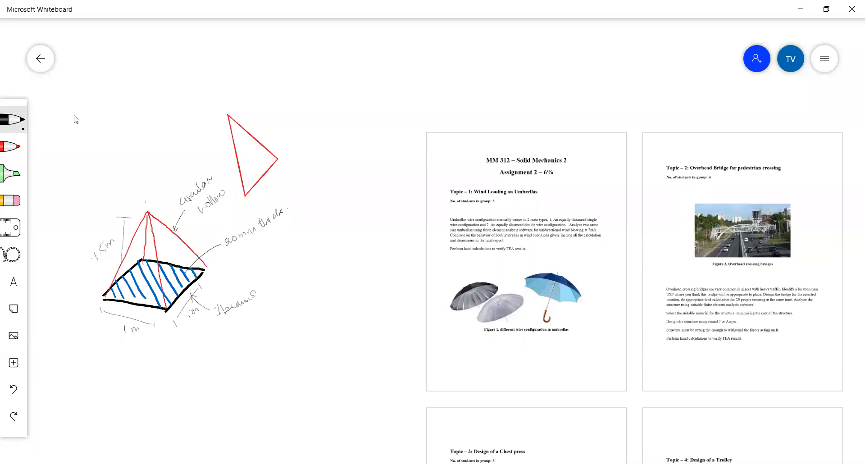
In Microsoft Whiteboard, number the sketched pyramid's apex 1 and its four base corners 2 to 5 with circled labels.
left_click_drag(145, 209, 142, 198)
mouse_move(212, 265)
left_mouse_down()
mouse_move(217, 272)
mouse_move(214, 260)
left_mouse_up()
left_click_drag(163, 312, 168, 312)
left_click_drag(97, 297, 93, 298)
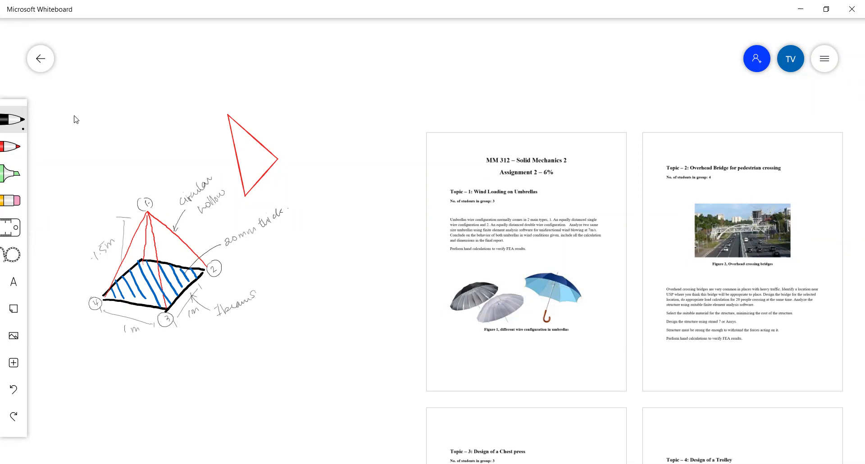
left_click_drag(132, 248, 130, 249)
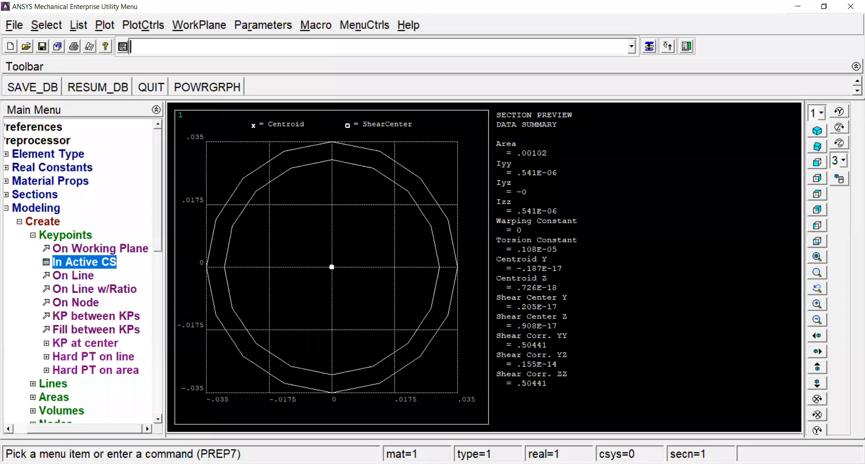
In ANSYS, create keypoint 1 at X 0, Y 1.5, Z 0 in the active coordinate system.
left_click(86, 261)
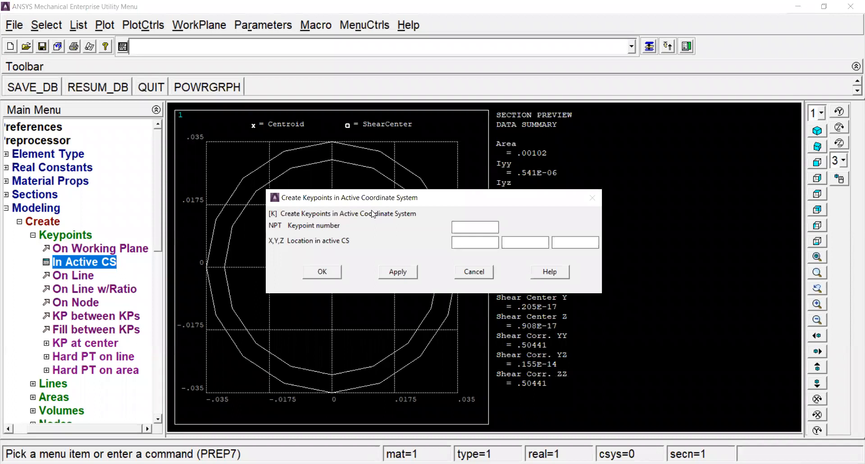
left_click_drag(376, 202, 192, 177)
type("1")
left_click(283, 224)
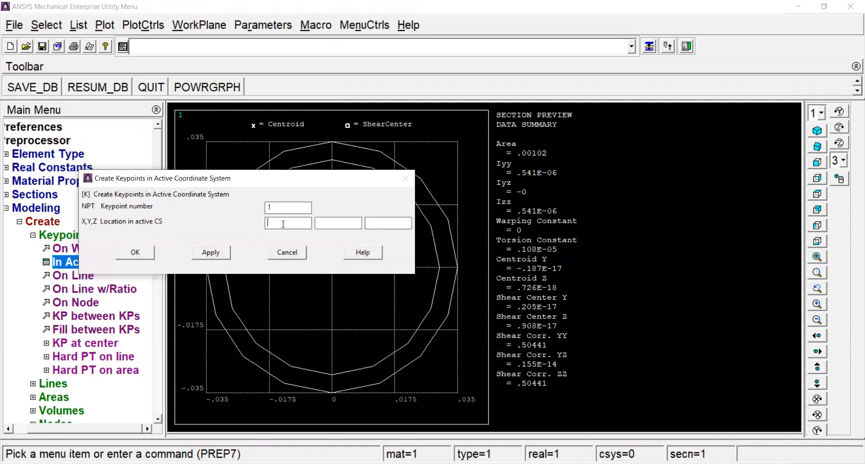
type("0")
left_click(329, 224)
type("1.50")
left_click(209, 252)
Create keypoint 2 at X 0.5, Y 0, Z 0.5.
double_click(276, 208)
type("2")
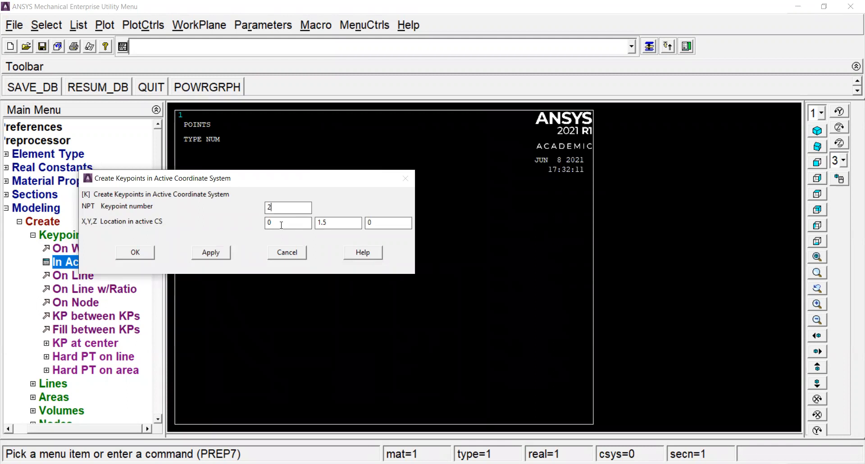
left_click_drag(274, 224, 266, 223)
type("0.5")
left_click_drag(329, 223, 317, 223)
type("0")
left_click_drag(371, 223, 366, 224)
type("0.5")
left_click(215, 252)
Create keypoint 3 at X 0.5, Y 0, Z -0.5.
double_click(271, 207)
type("3")
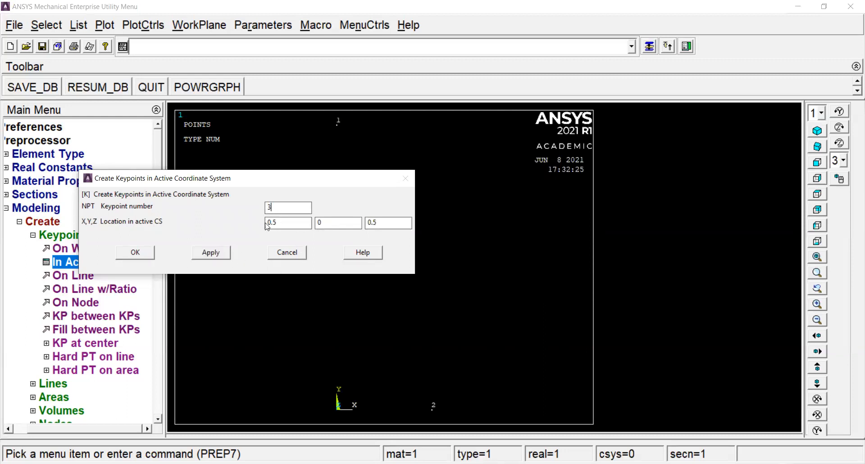
left_click(367, 222)
type("-")
left_click(219, 253)
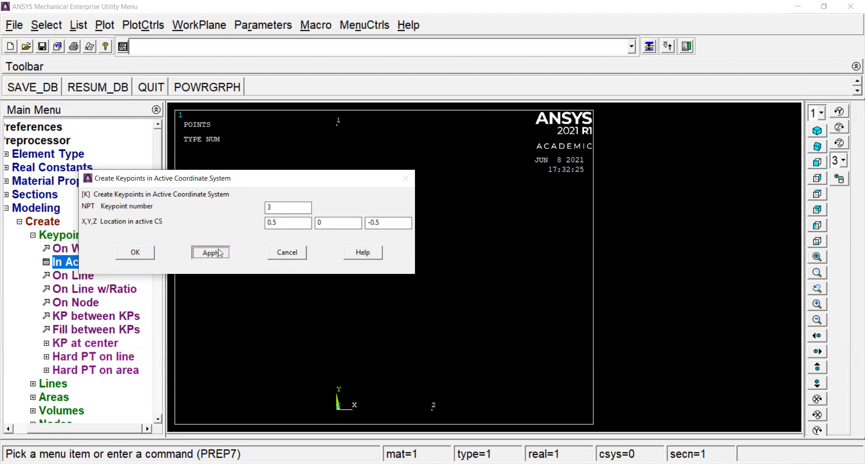
Create keypoint 4 at X -0.5, Y 0, Z -0.5.
type("4")
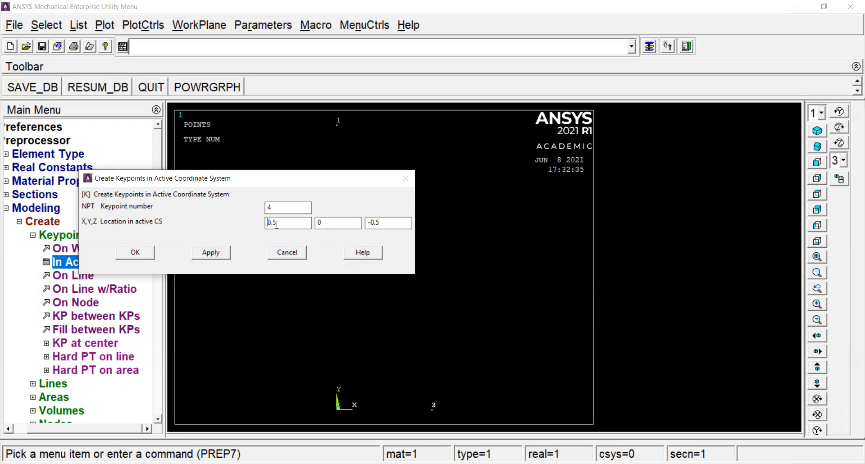
left_click(369, 222)
left_click(267, 222)
type("-")
left_click(215, 255)
Create keypoint 5 at X -0.5, Y 0, Z 0.5 and finish keypoint creation.
double_click(269, 208)
type("5")
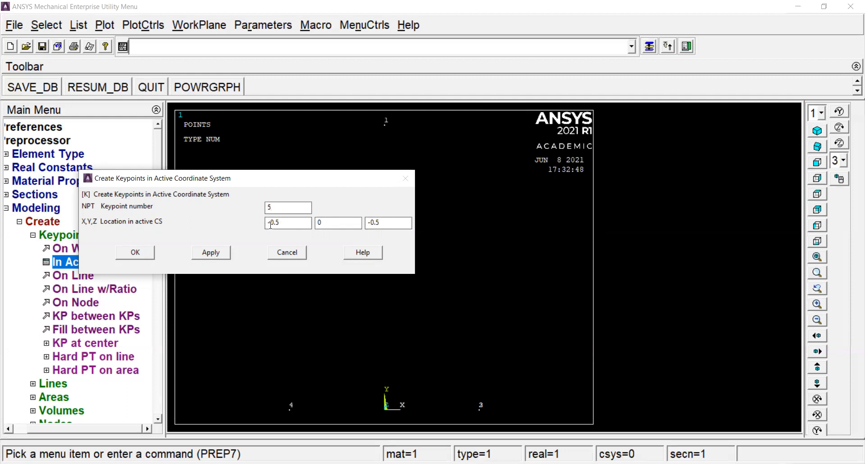
left_click(369, 223)
key("Delete")
left_click(219, 253)
left_click(289, 255)
Show the five keypoints in isometric view and rotate the model dynamically to check their arrangement.
left_click(816, 131)
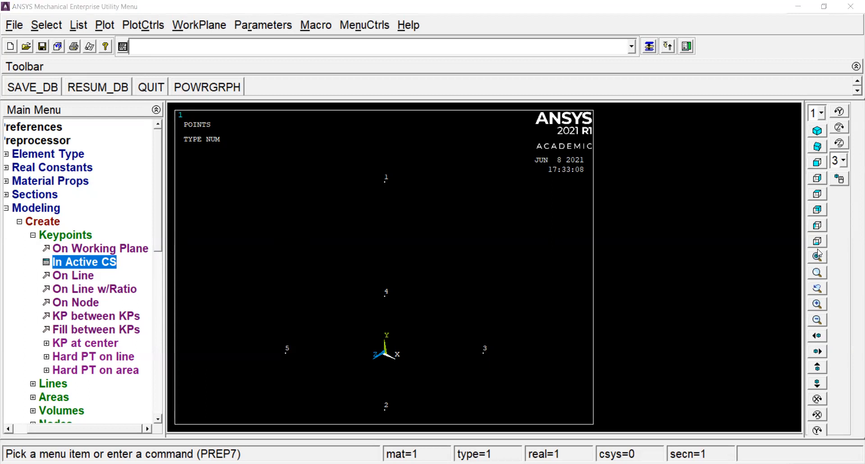
left_click(842, 180)
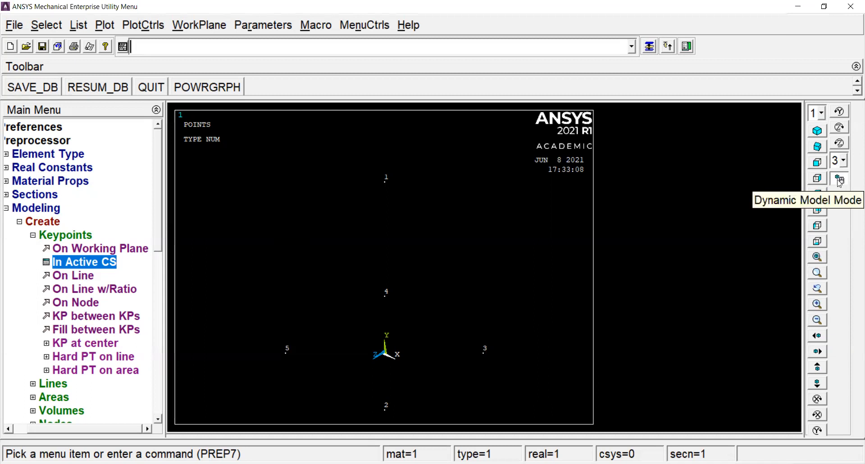
right_click_drag(443, 272, 476, 280)
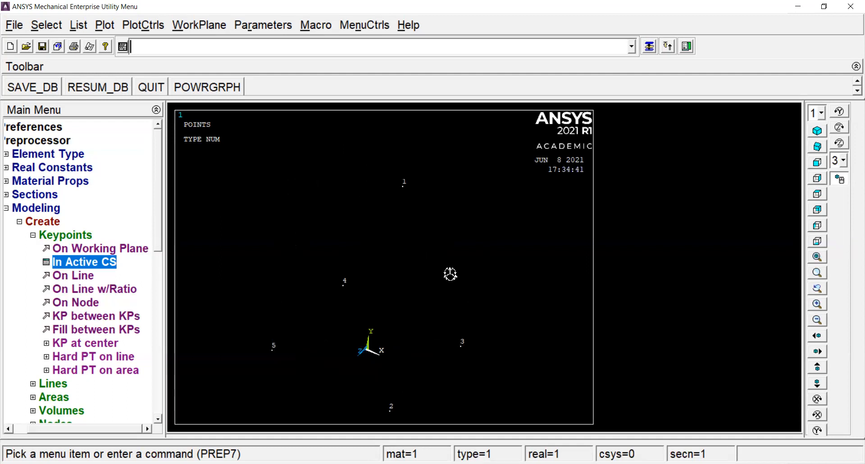
Create straight lines connecting apex keypoint 1 to each of the base keypoints 4, 3, 2 and 5.
mouse_move(450, 274)
right_mouse_down()
mouse_move(361, 283)
mouse_move(515, 280)
mouse_move(438, 253)
mouse_move(449, 261)
mouse_move(444, 269)
mouse_move(400, 270)
mouse_move(414, 253)
mouse_move(444, 260)
mouse_move(405, 269)
mouse_move(466, 279)
mouse_move(463, 270)
right_mouse_up()
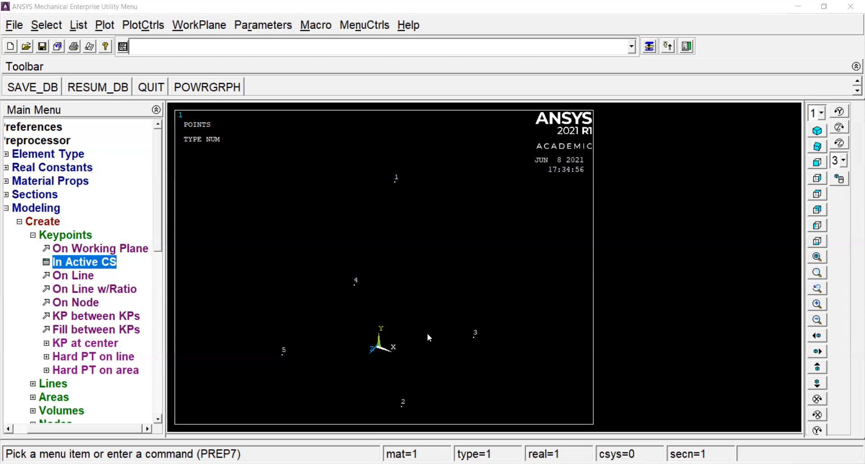
left_click(57, 236)
left_click(68, 248)
left_click(92, 263)
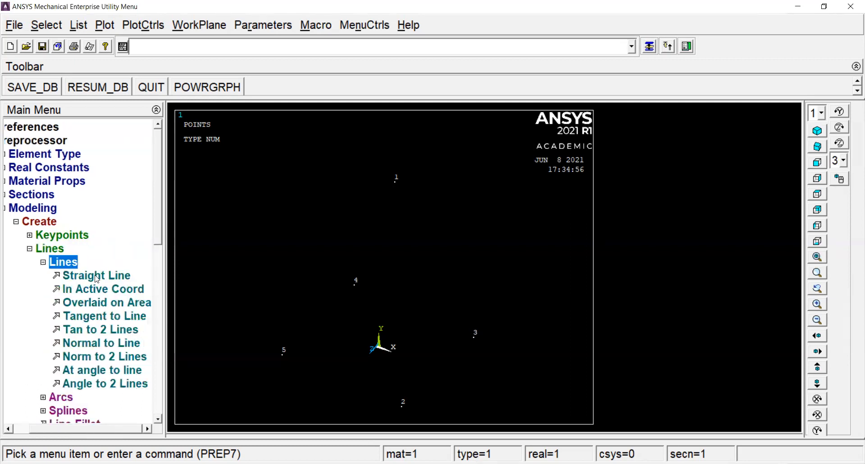
left_click(99, 277)
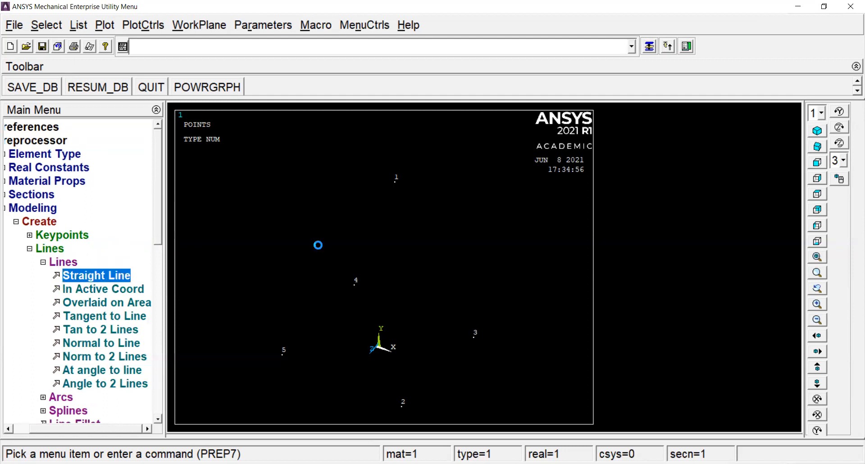
left_click(354, 284)
left_click(474, 336)
left_click(395, 182)
left_click(401, 405)
left_click(283, 352)
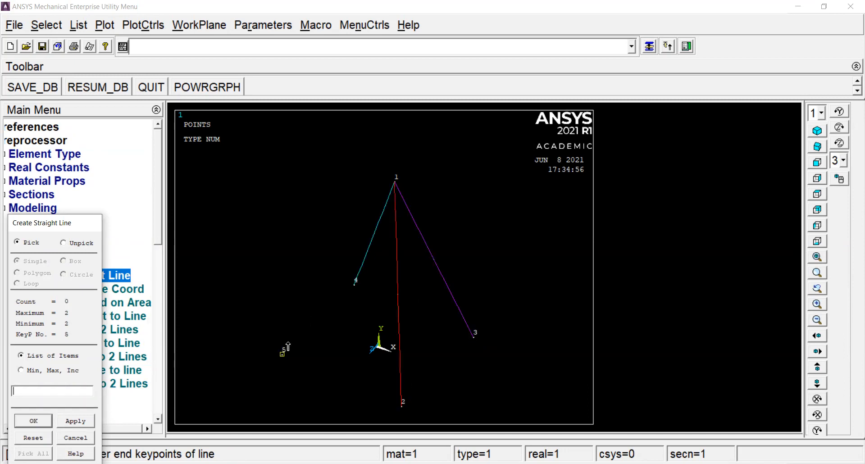
left_click(392, 185)
Create the four straight base lines joining keypoints 2-3, 3-4, 4-5 and 5-2, and finish line creation.
left_click(402, 405)
left_click(472, 341)
left_click(471, 338)
left_click(355, 282)
left_click(355, 282)
left_click(283, 353)
left_click(283, 353)
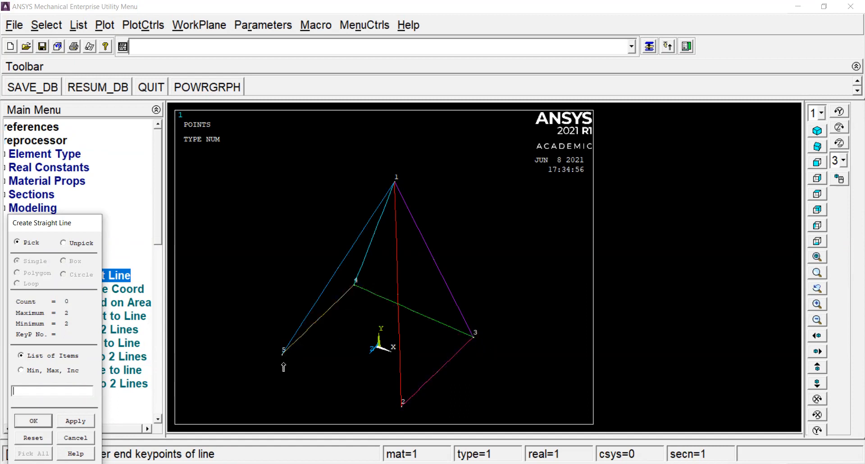
left_click(320, 393)
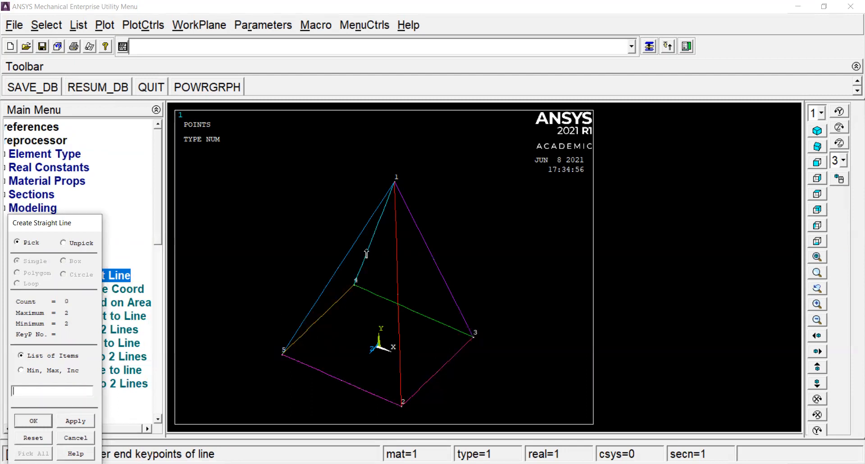
left_click(44, 420)
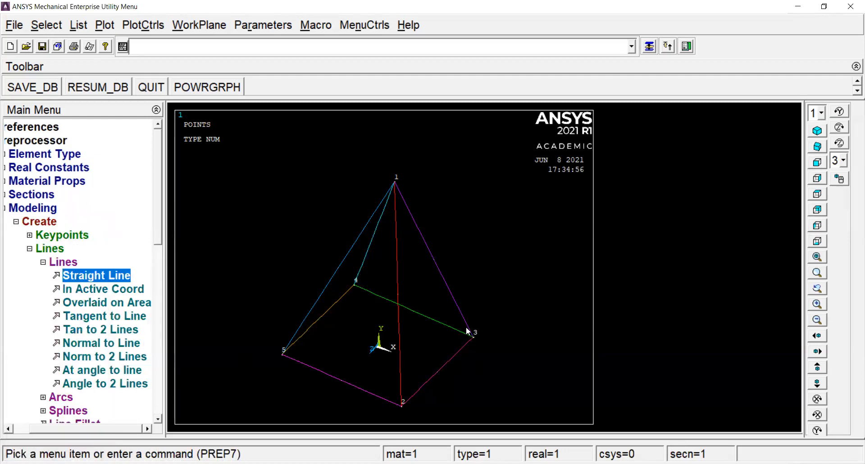
left_click(58, 266)
left_click(68, 249)
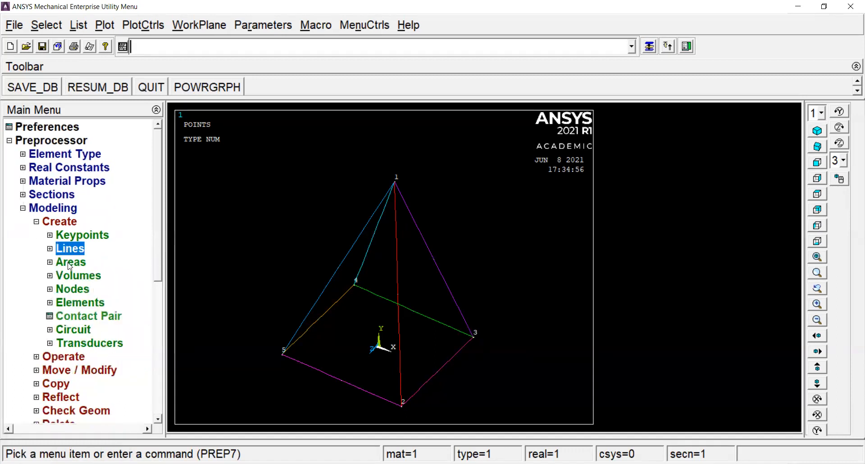
left_click(69, 263)
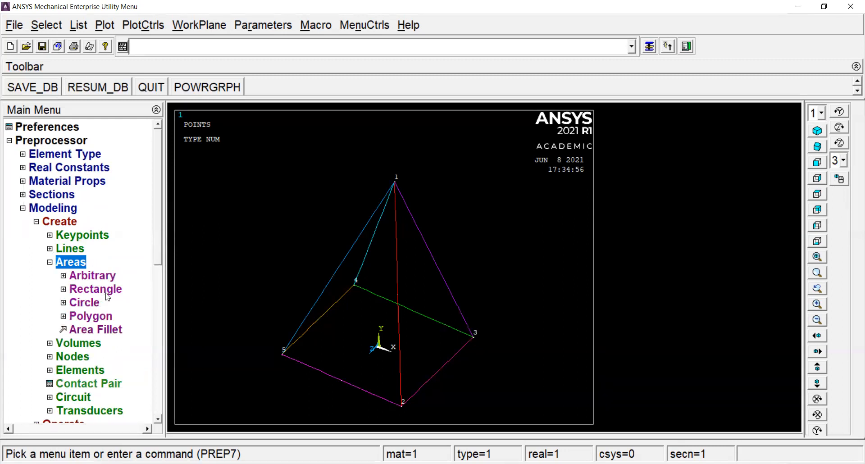
left_click(106, 292)
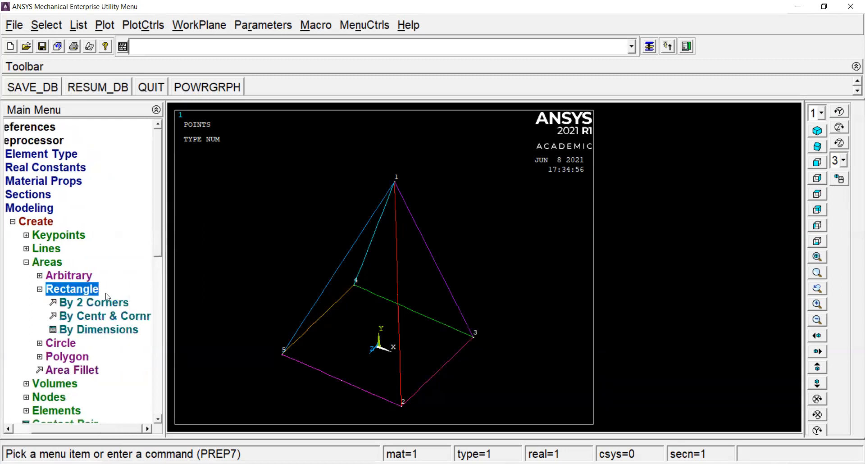
left_click(79, 301)
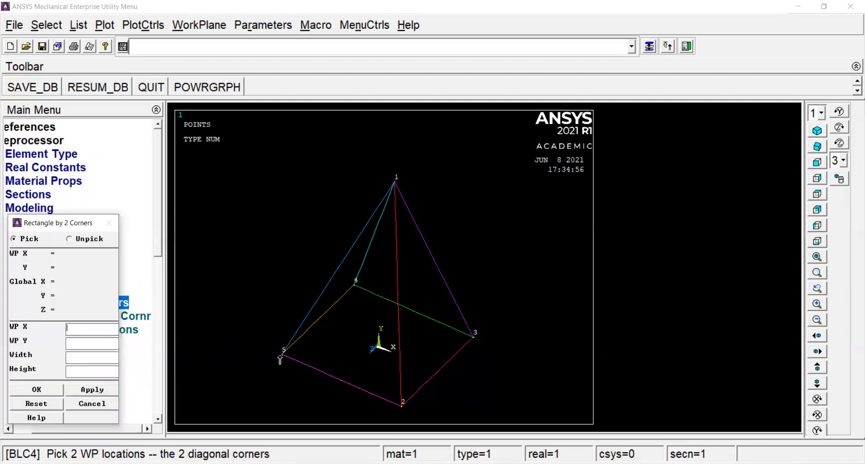
left_click(280, 359)
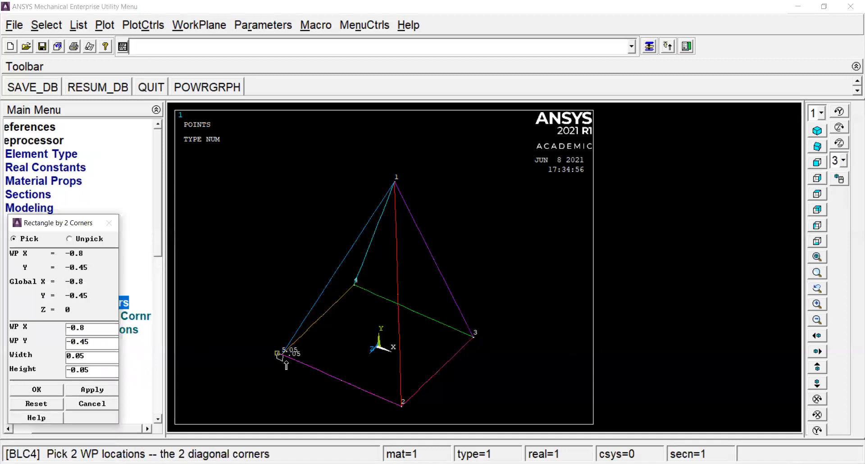
left_click(84, 404)
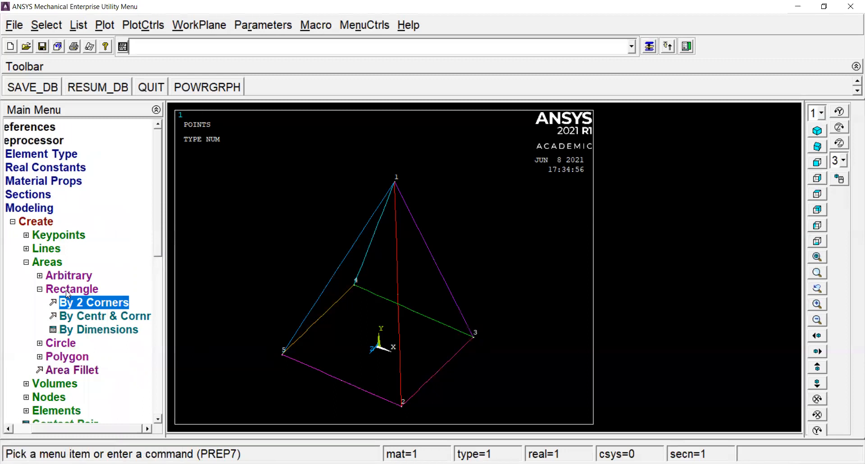
left_click(67, 291)
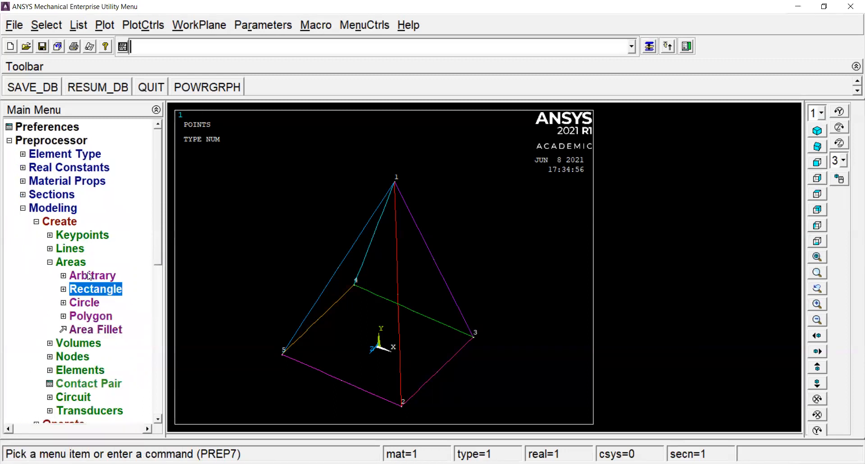
Create the plate as an arbitrary area through keypoints 5, 4, 3 and 2.
left_click(90, 275)
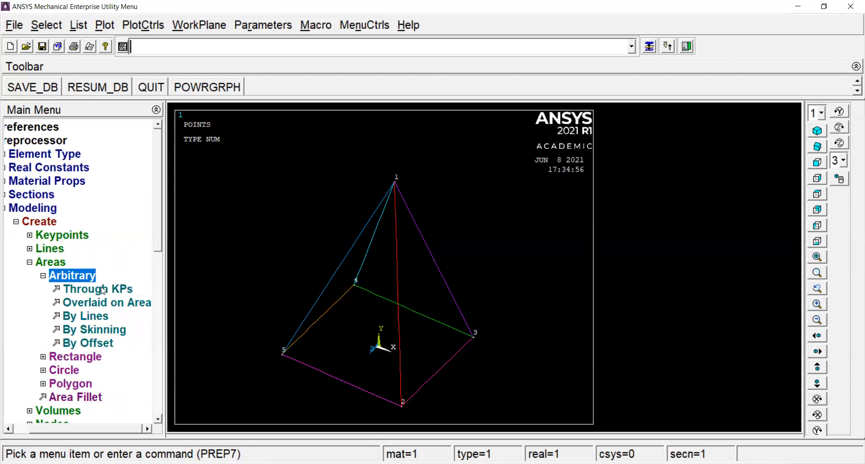
left_click(101, 290)
left_click(282, 354)
left_click(355, 285)
left_click(473, 336)
left_click(401, 405)
left_click(31, 421)
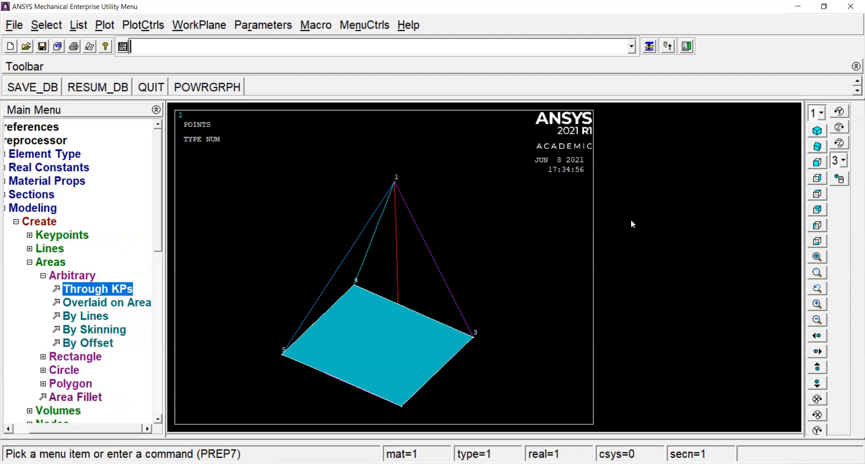
Plot the areas, lines and keypoints of the model together.
mouse_move(518, 243)
right_mouse_down("ctrl")
mouse_move(465, 288)
mouse_move(521, 246)
right_mouse_up("ctrl")
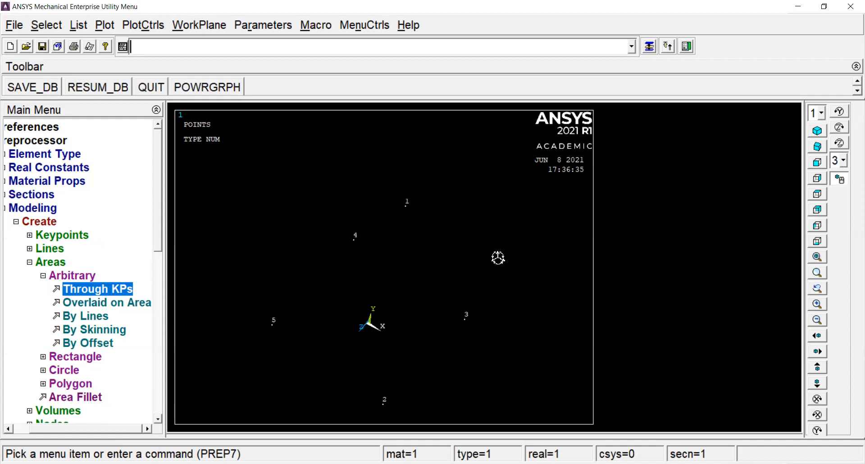
left_click(102, 26)
left_click(112, 43)
left_click(105, 25)
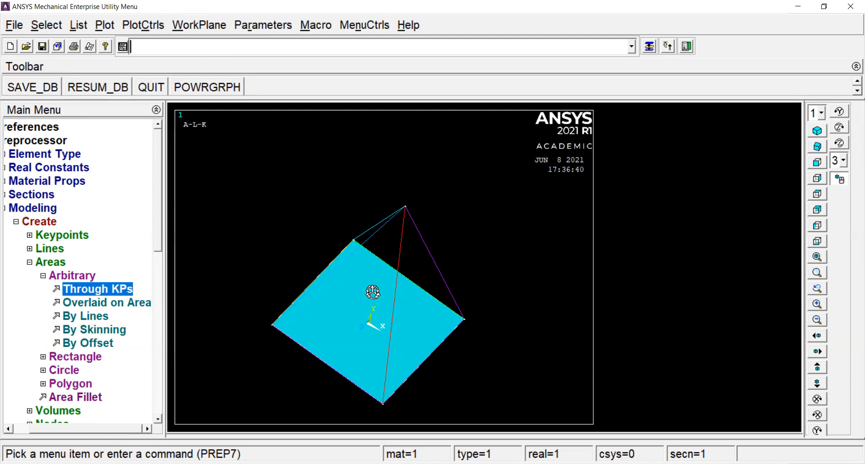
left_click(51, 265)
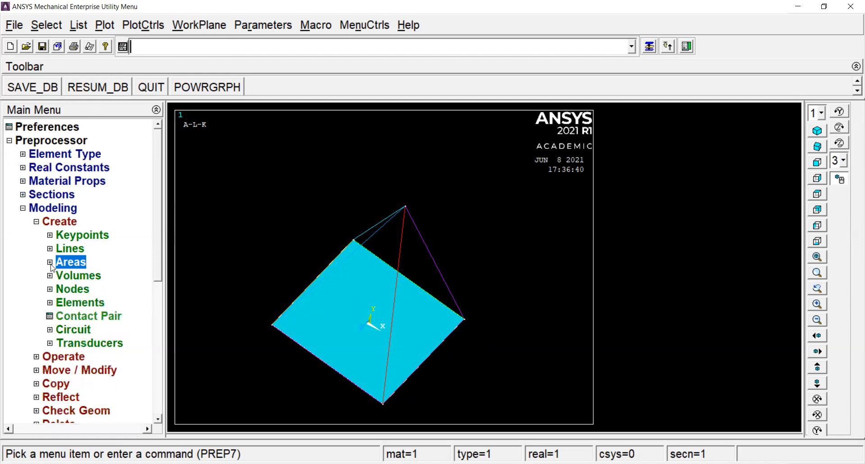
Turn on line numbers and area numbers in the plot numbering settings and replot.
left_click(142, 25)
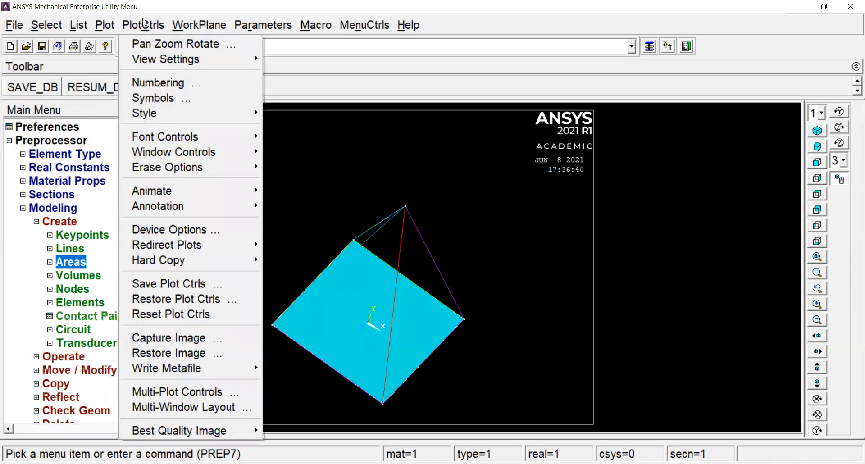
left_click(159, 88)
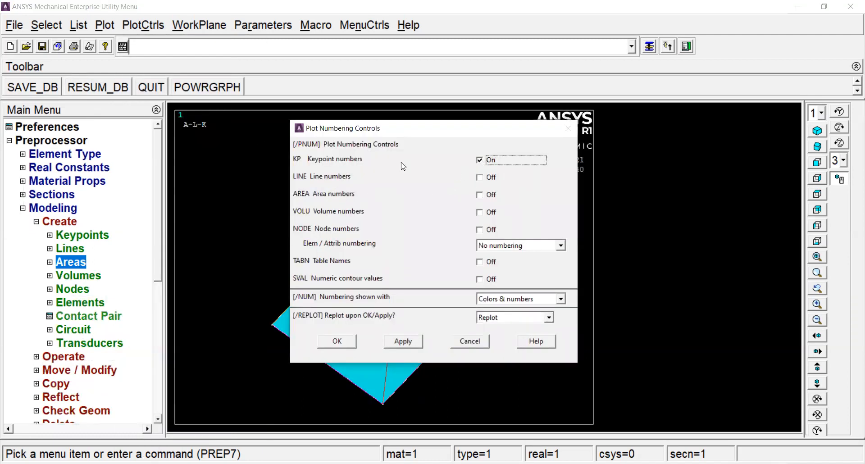
left_click(480, 178)
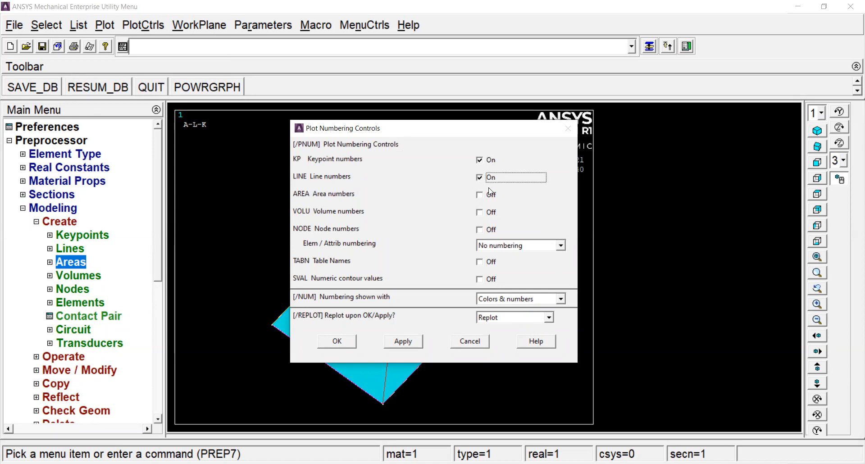
left_click(480, 195)
left_click(342, 344)
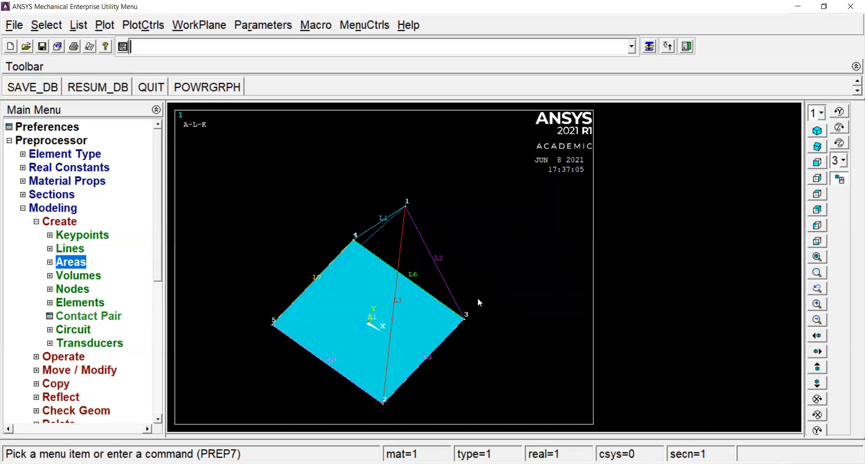
Rotate the numbered pyramid to inspect it, restore the isometric view and leave dynamic rotation mode.
right_click_drag(507, 234, 503, 254, "ctrl")
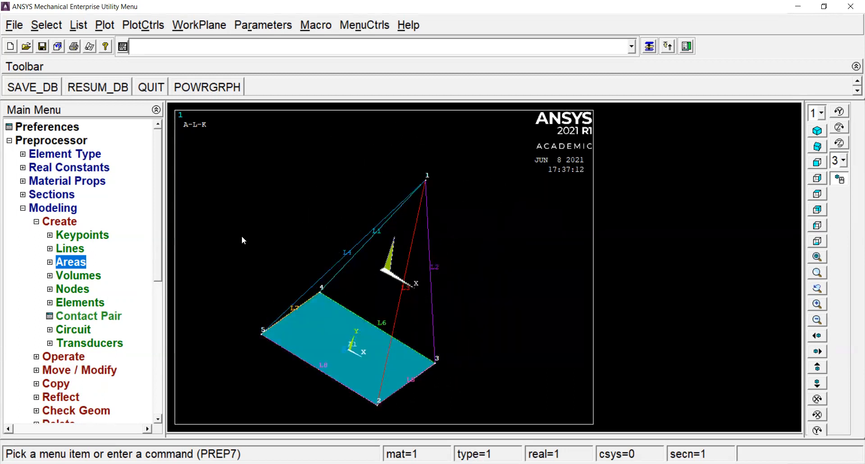
right_click_drag(241, 236, 446, 298, "ctrl")
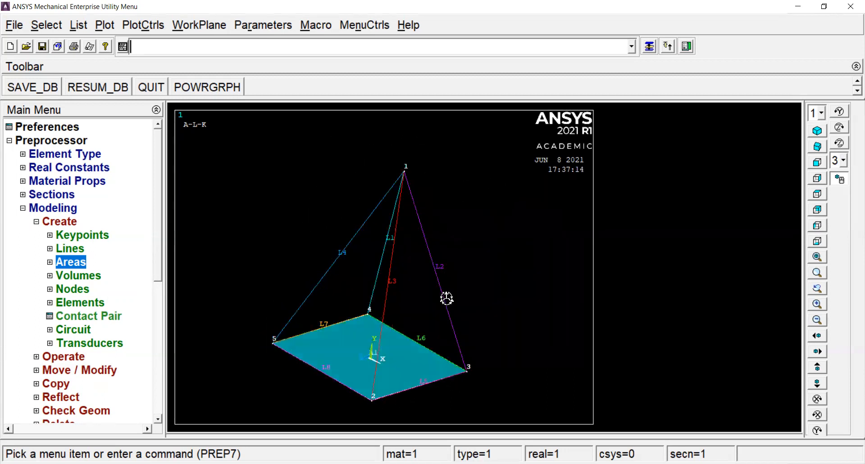
left_click(819, 132)
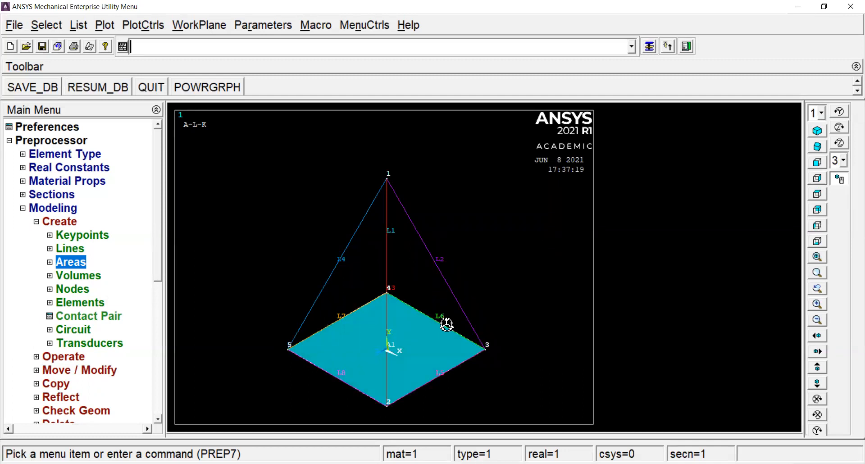
left_click(836, 176)
Pick the plate's four edge lines L5, L6, L7 and L8 for line mesh attribute assignment.
left_click(55, 222)
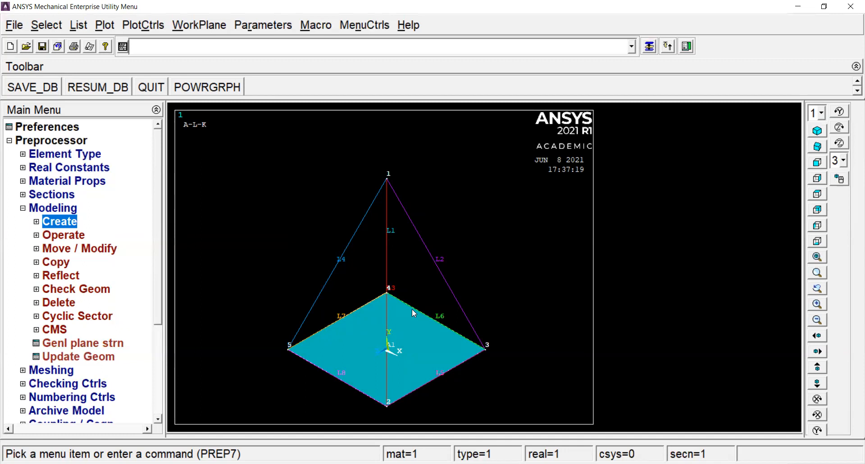
left_click(39, 210)
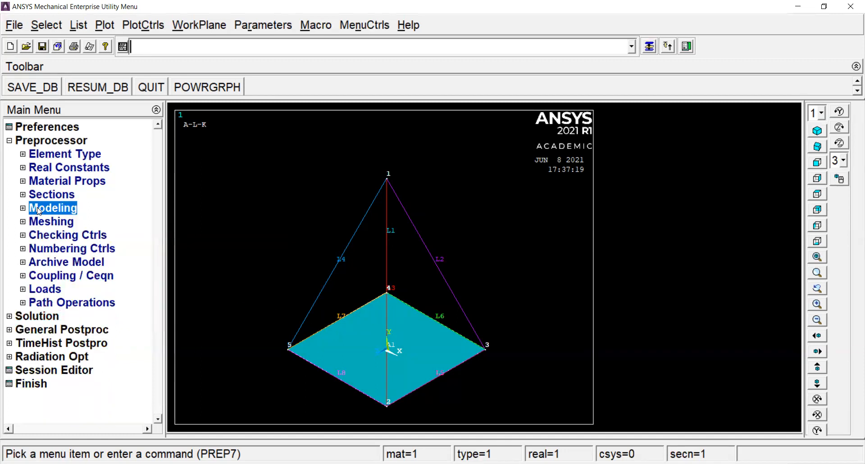
left_click(51, 222)
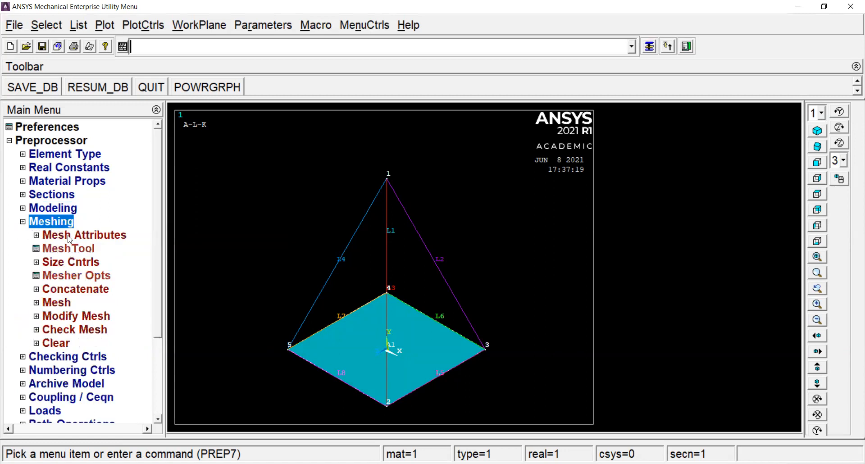
left_click(70, 235)
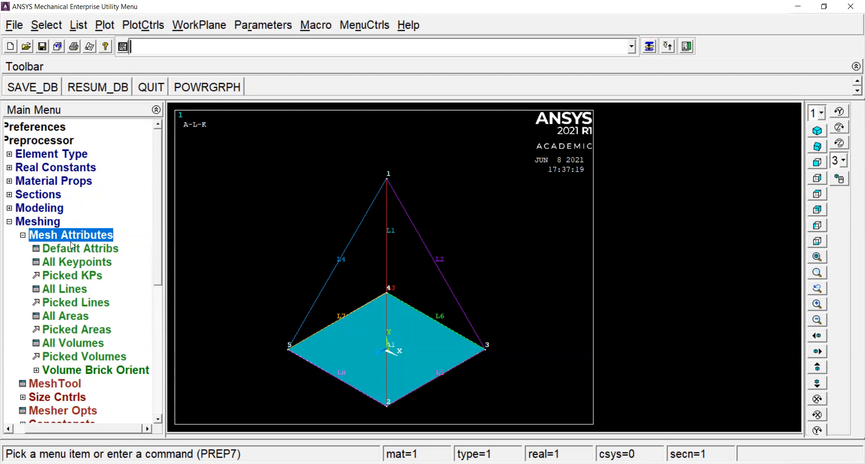
left_click(68, 278)
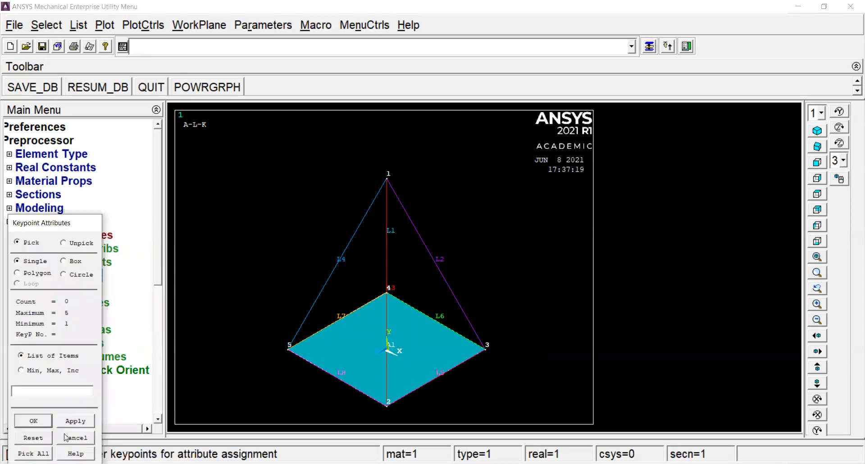
left_click(66, 436)
left_click(72, 306)
left_click(337, 388)
left_click(328, 328)
left_click(440, 324)
left_click(445, 372)
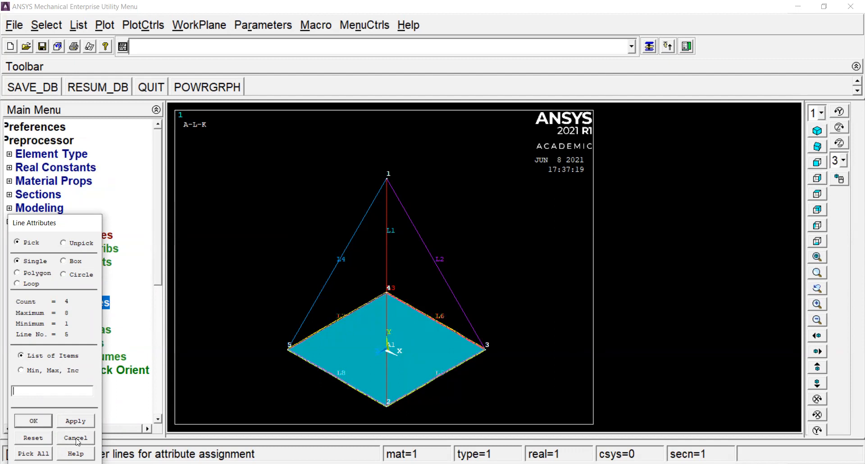
left_click(36, 422)
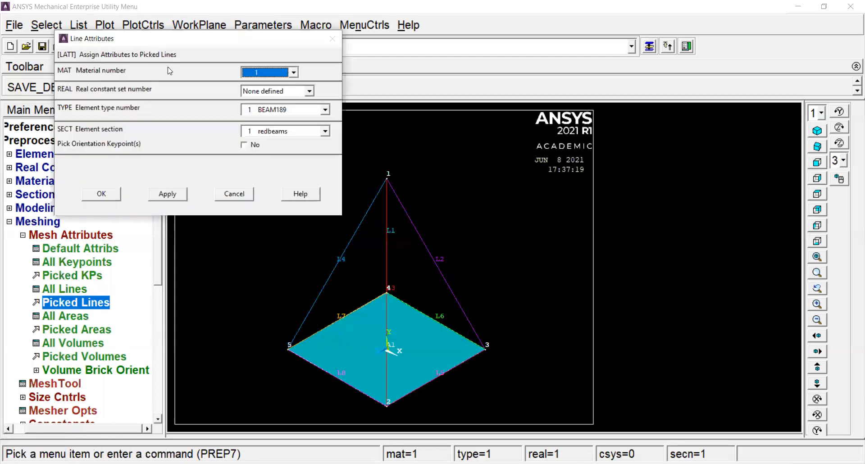
Review the material and element section options for the picked lines, and cancel the attribute assignment.
left_click(295, 74)
left_click(294, 73)
left_click(730, 11)
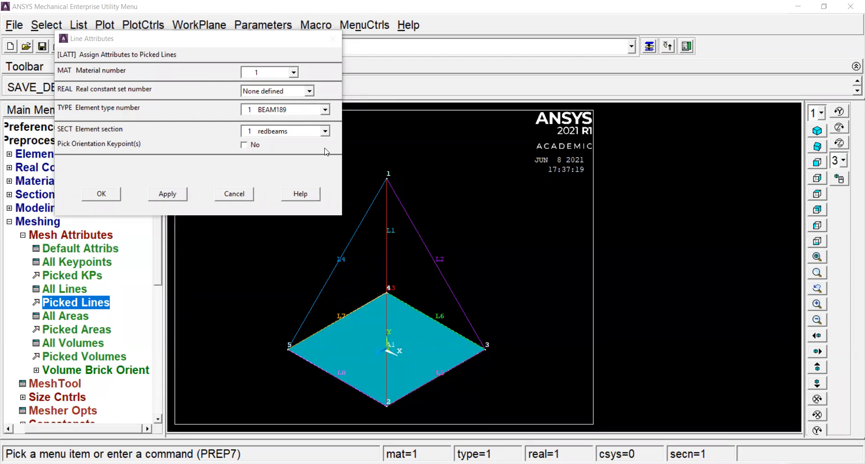
left_click(326, 131)
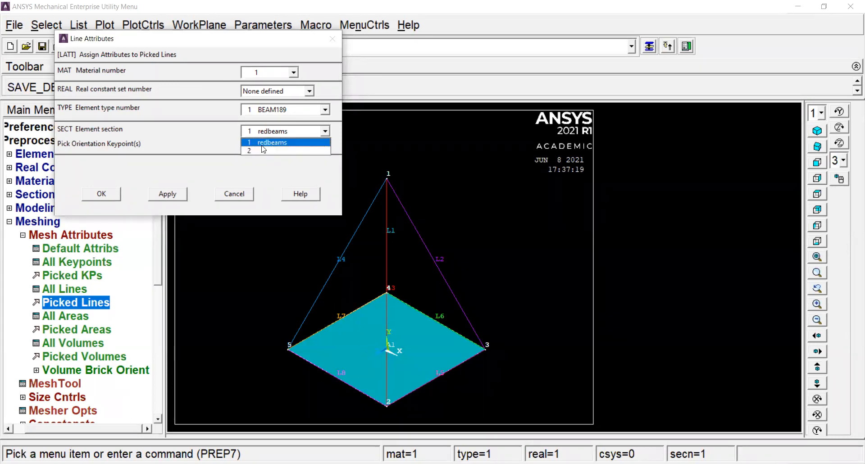
left_click(265, 143)
left_click(284, 131)
left_click(281, 143)
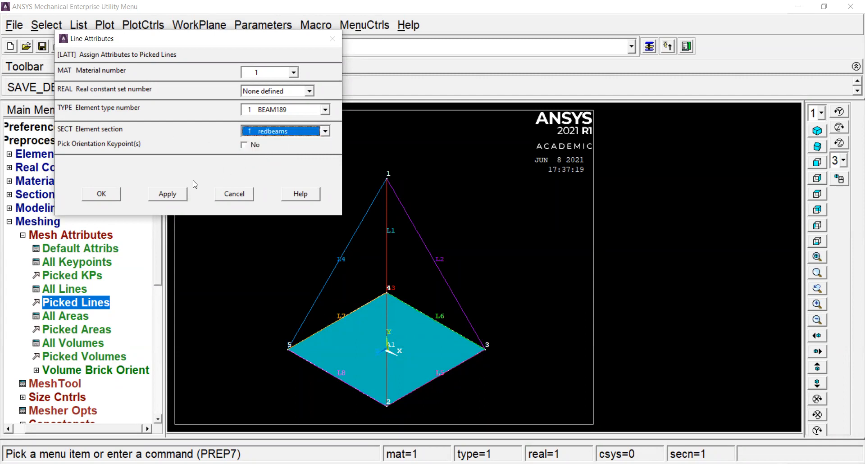
left_click(245, 195)
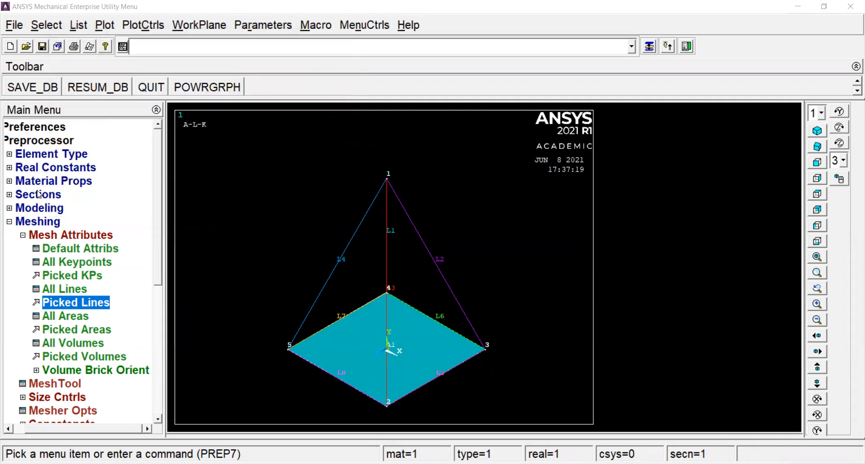
Open the Beam Tool for defining common beam cross-sections and move it over the model.
left_click(38, 194)
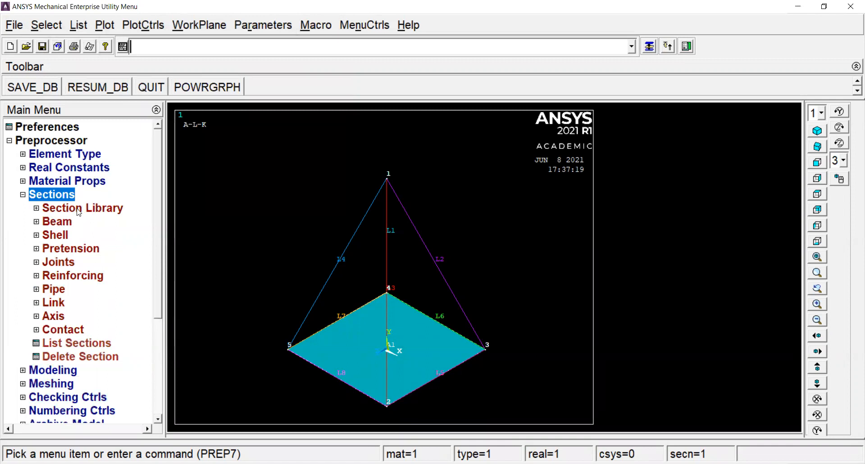
left_click(78, 212)
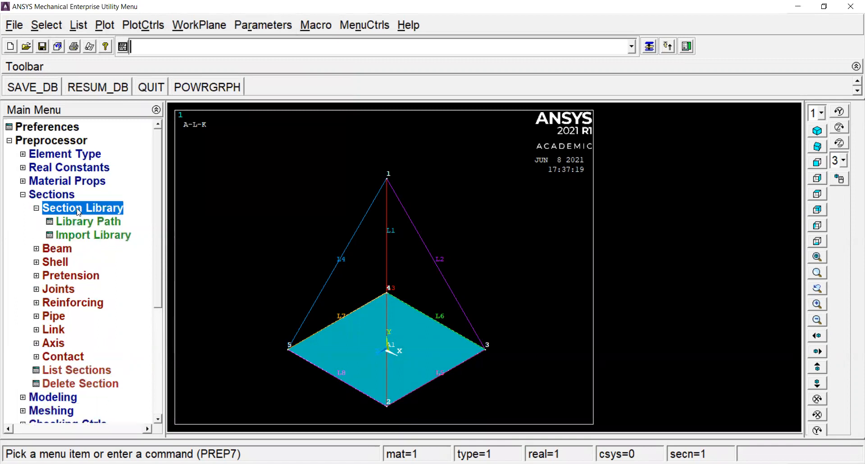
left_click(78, 210)
left_click(68, 221)
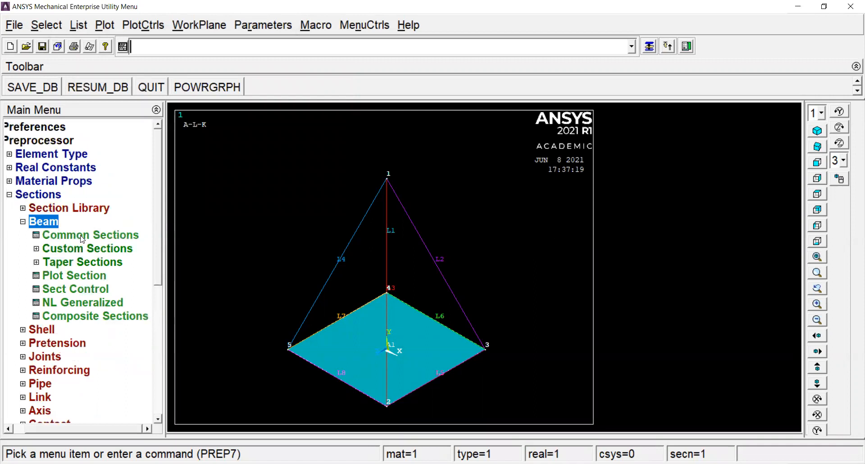
left_click(82, 237)
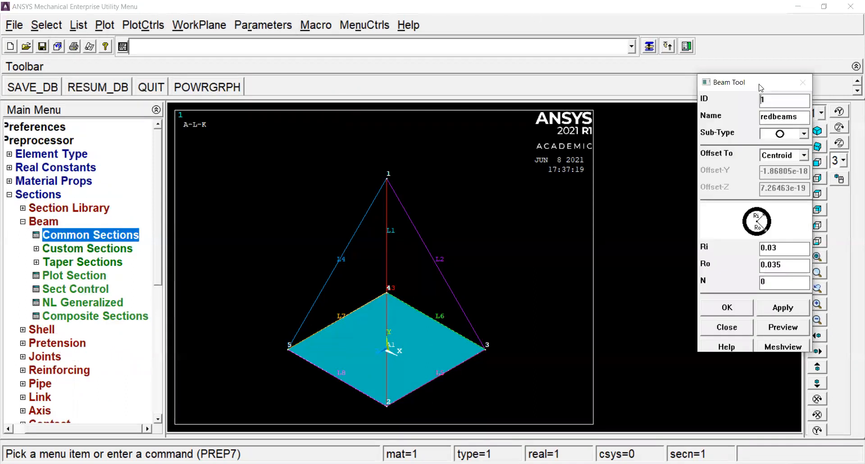
left_click_drag(759, 85, 332, 137)
Try to load section ID 2 in the Beam Tool, and open and cancel the message controls.
type("2")
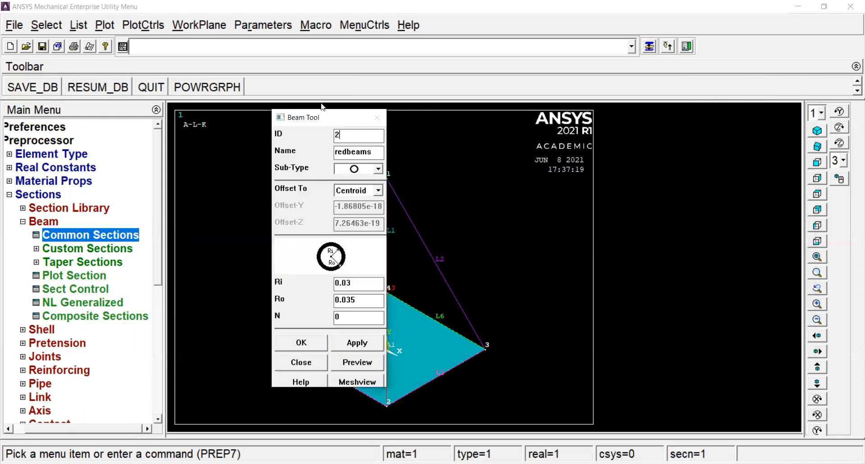
key("Return")
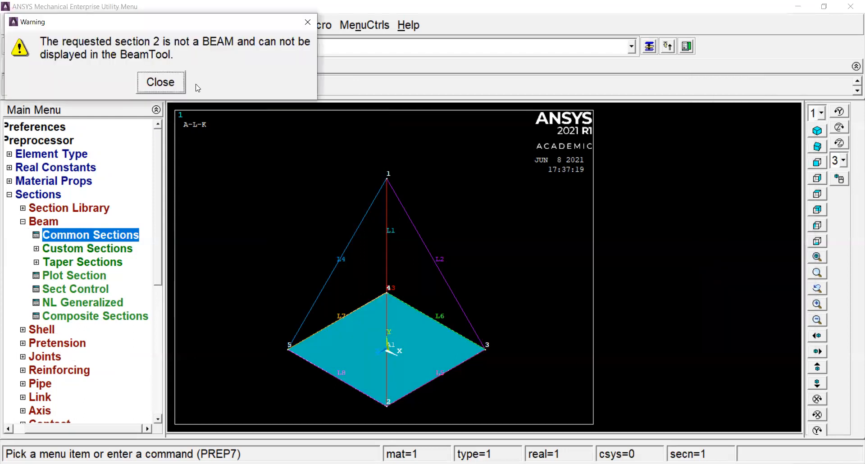
left_click(172, 87)
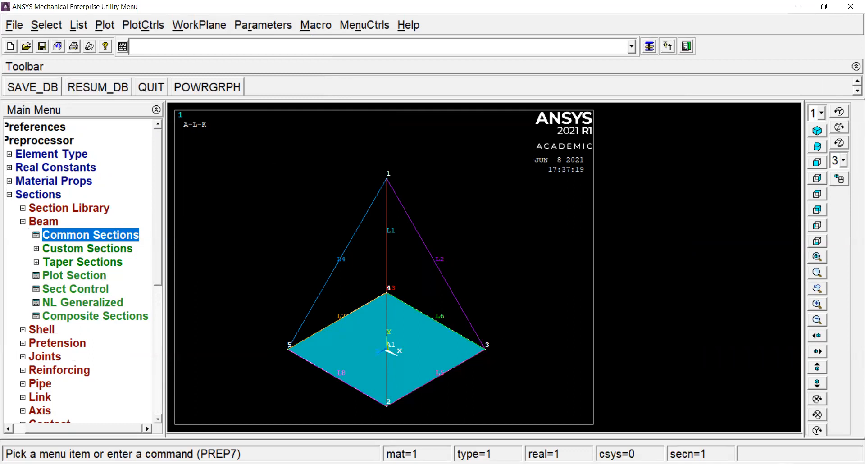
left_click(189, 25)
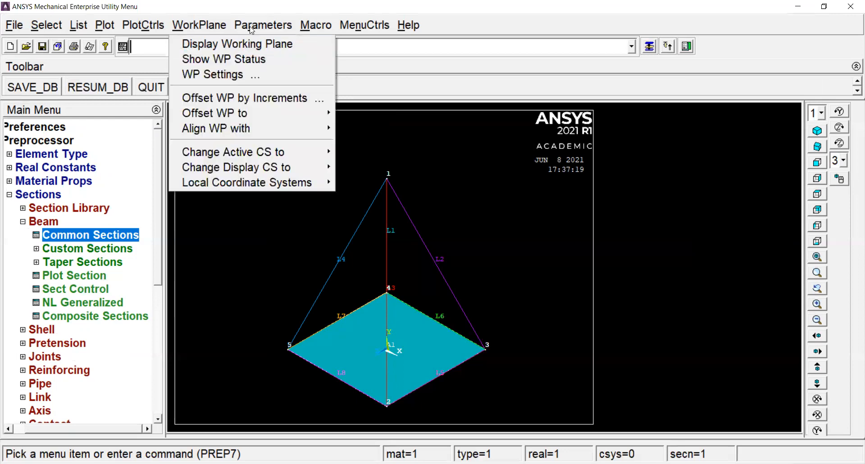
left_click(261, 25)
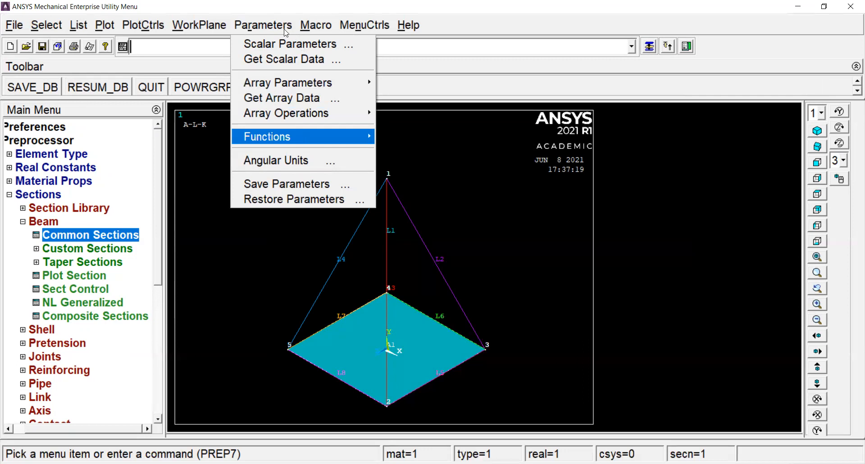
mouse_move(364, 25)
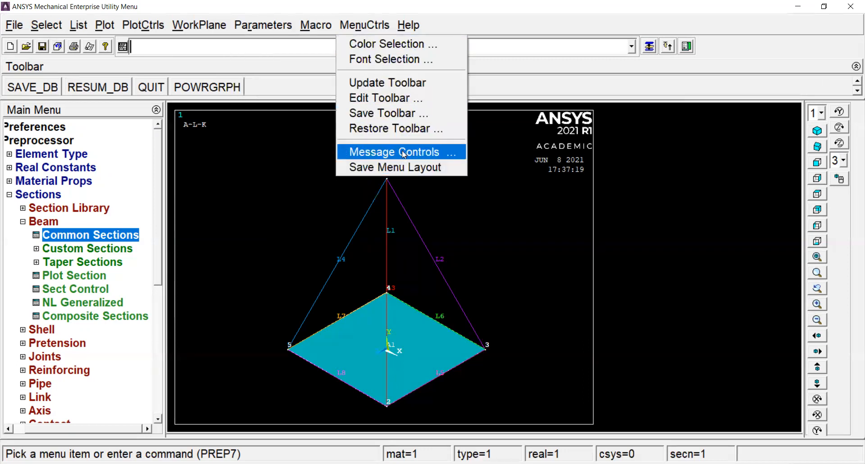
left_click(402, 151)
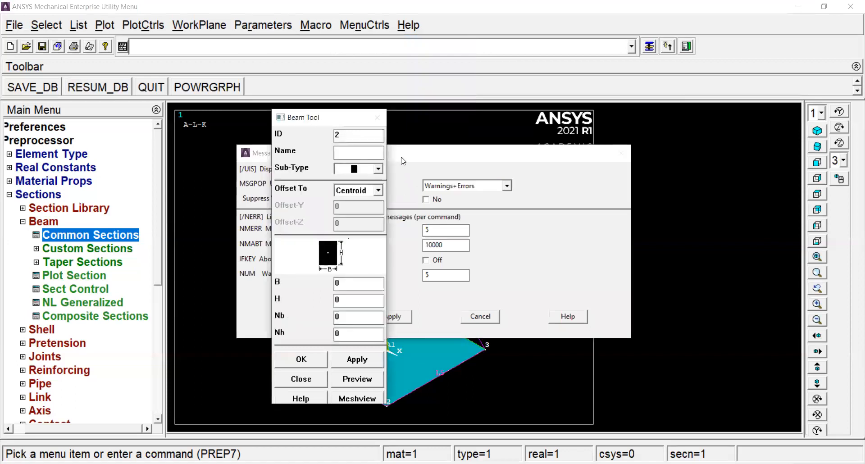
left_click_drag(403, 161, 404, 181)
left_click(479, 336)
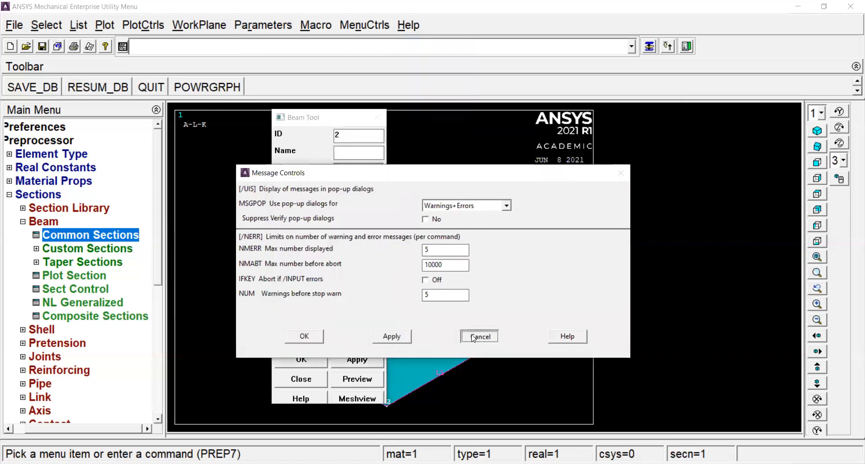
Set the beam section to ID 1, name it blackbeams and choose the I-shaped sub-type.
double_click(336, 134)
type("1")
left_click_drag(373, 152, 332, 153)
type("blackbeams")
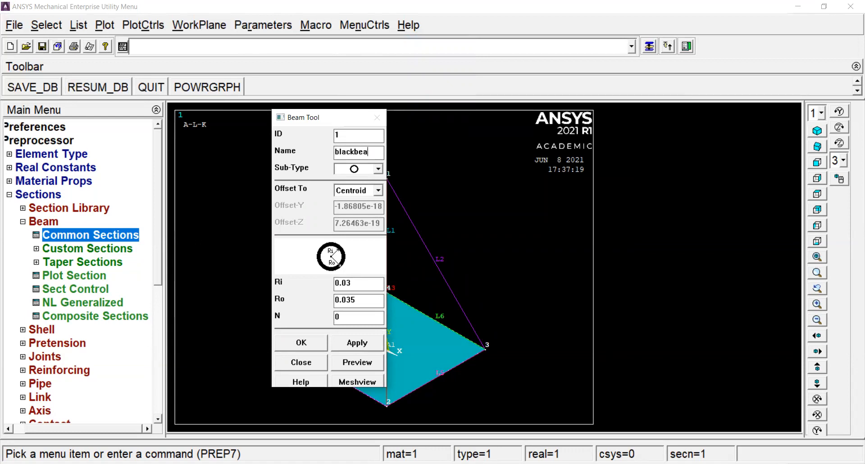
left_click(366, 169)
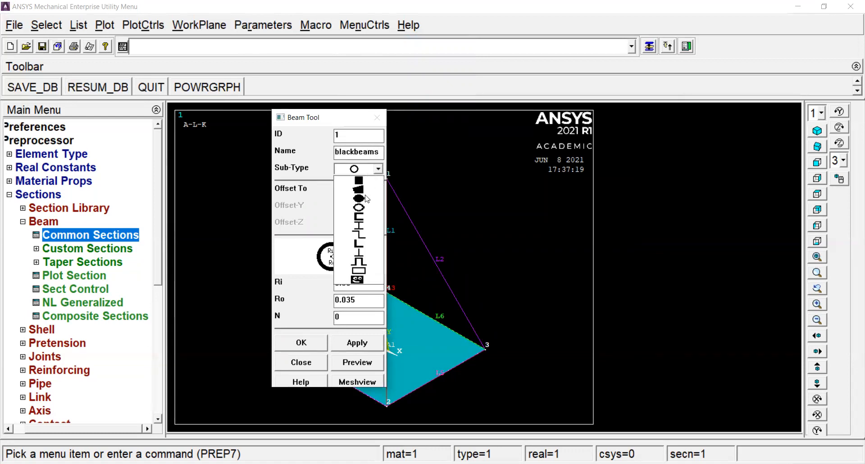
left_click(358, 225)
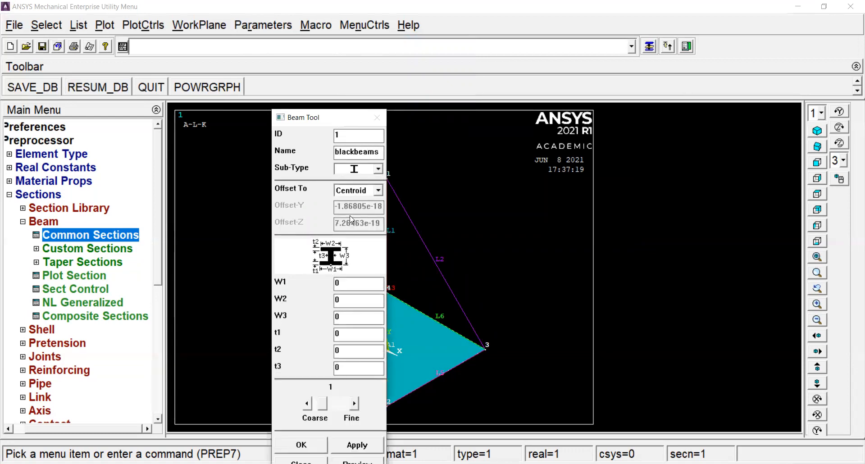
Set the I-section's W1 and W2 to 0.12, W3 to 0.15, t1 and t2 to 0.005 and t3 to 0.008, and apply it.
left_click(338, 282)
left_click(340, 299)
key("BackSpace")
type("0.0")
key("BackSpace")
type("12")
type(".1")
type("0.0")
type("0")
left_click(356, 347)
type(".005")
key("Tab")
type(".008")
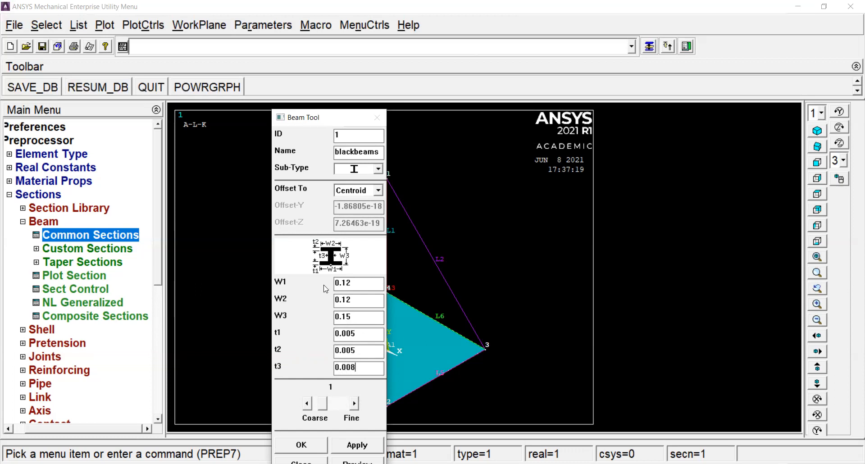
left_click_drag(334, 117, 329, 74)
left_click(346, 402)
Try to switch the Beam Tool from blackbeams to section ID 2, and cancel the message controls.
double_click(328, 91)
type("2")
key("Return")
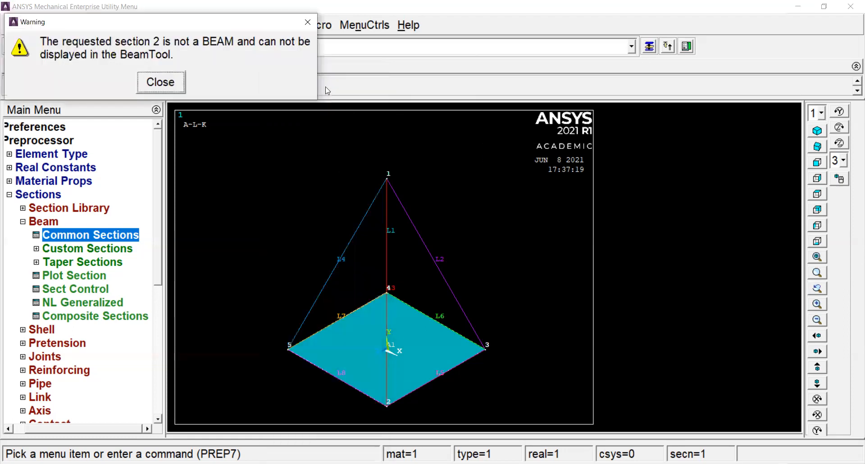
left_click(176, 87)
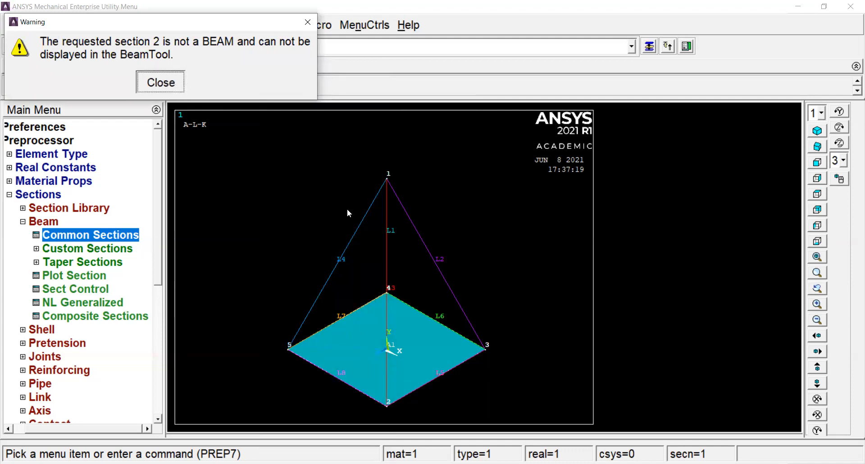
left_click(364, 26)
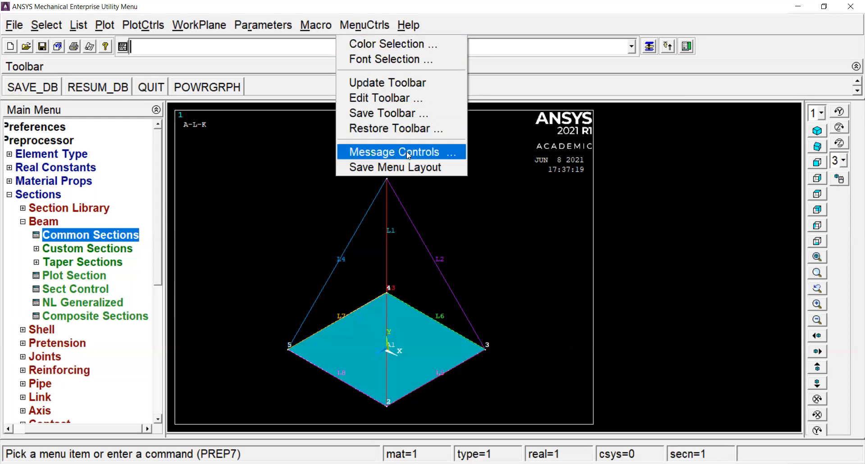
left_click(390, 156)
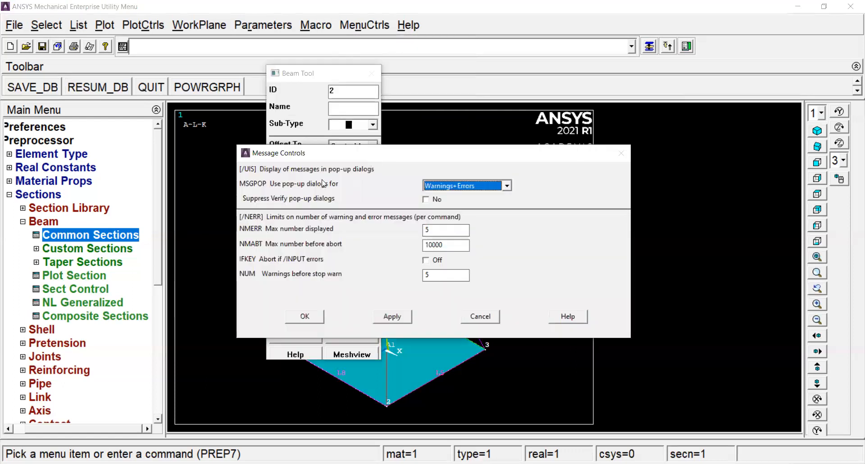
left_click(430, 342)
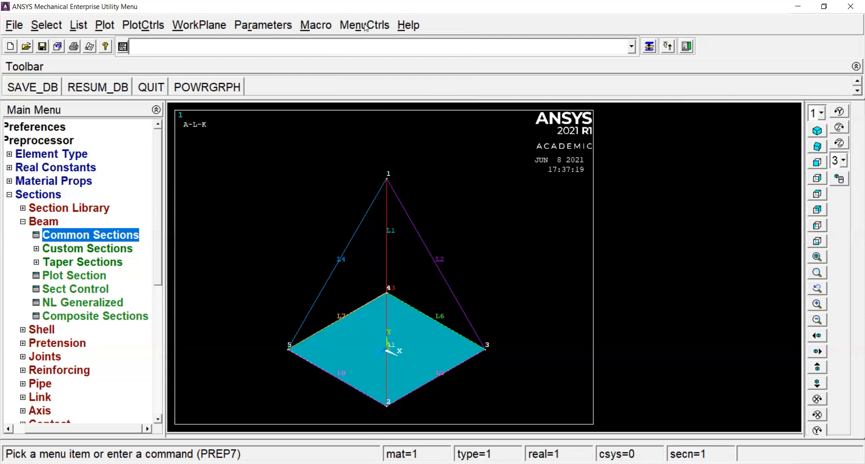
left_click(364, 25)
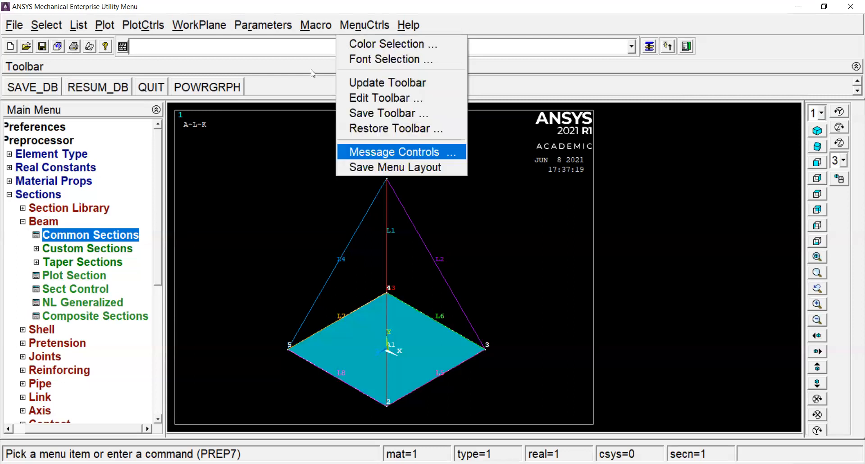
left_click(410, 151)
left_click(478, 316)
Set the beam section to ID 3 and choose the hollow circular tube sub-type.
double_click(327, 89)
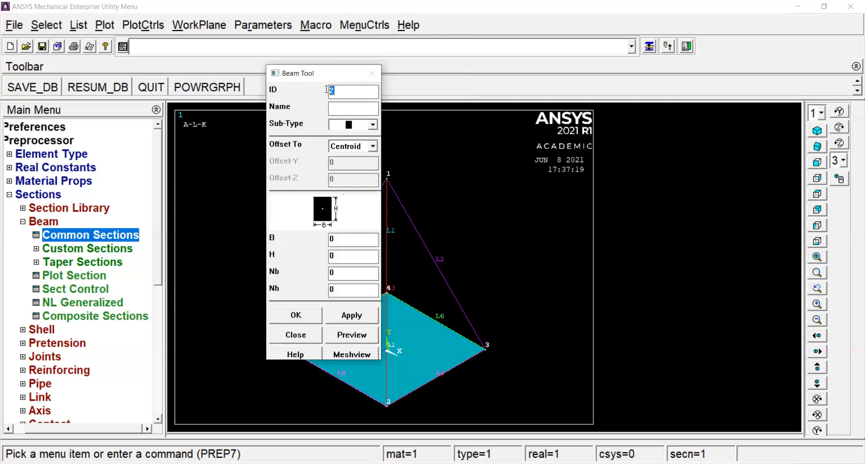
type("3")
key("Tab")
left_click(370, 127)
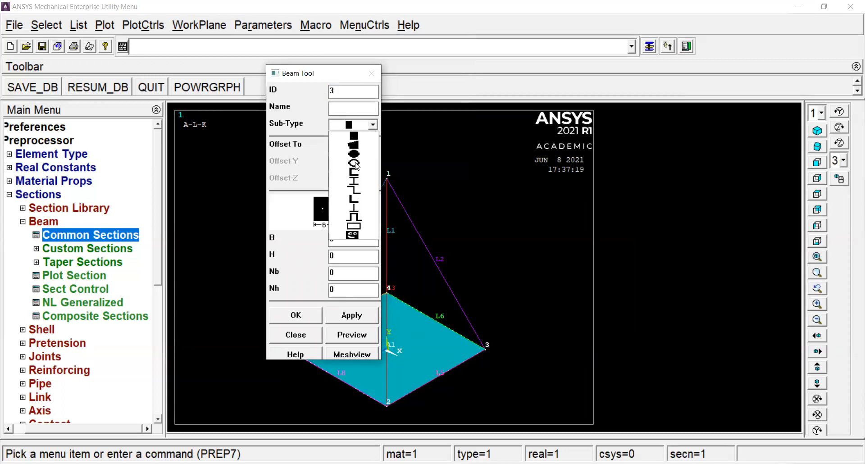
left_click(355, 163)
Set the tube section's Ri to 0.03 and Ro to 0.08, name it redbeams, and accept it.
left_click_drag(346, 241, 330, 233)
type("0.0")
left_click_drag(337, 254, 329, 252)
type("0.0")
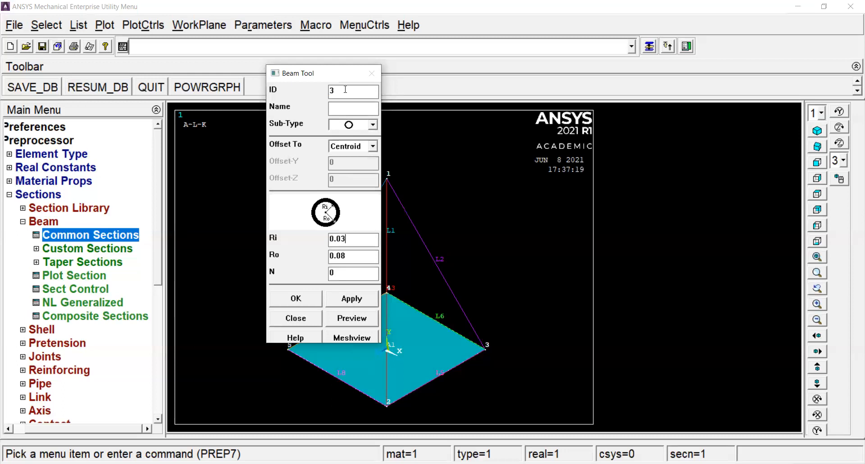
left_click(339, 109)
type("red beams")
left_click(308, 304)
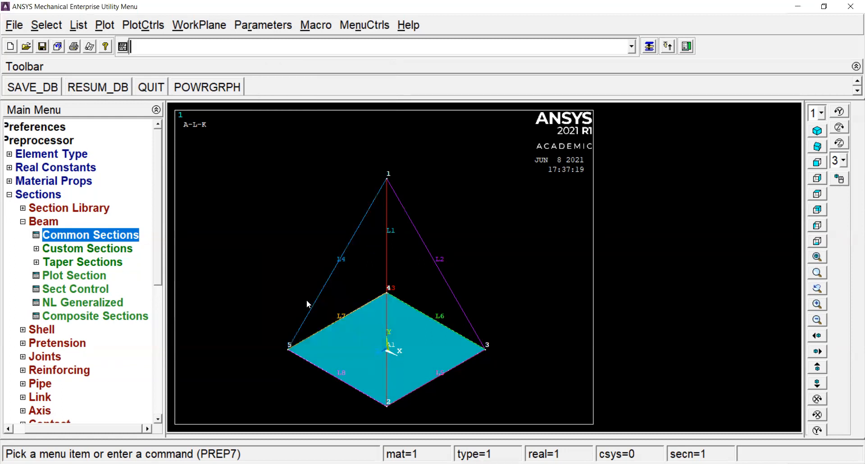
Assign mesh attributes to the plate's four edge lines: material 1, element type 1 BEAM189 and section 1 blackbeams.
left_click(42, 224)
scroll(160, 259, "down", 2)
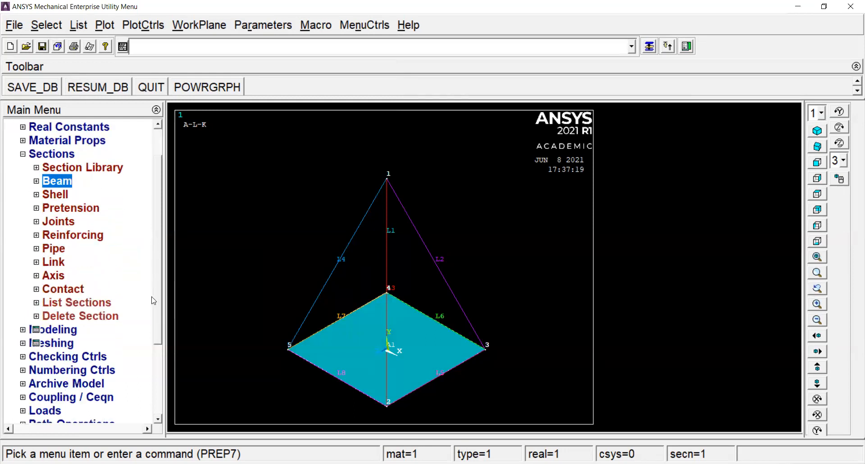
left_click(56, 304)
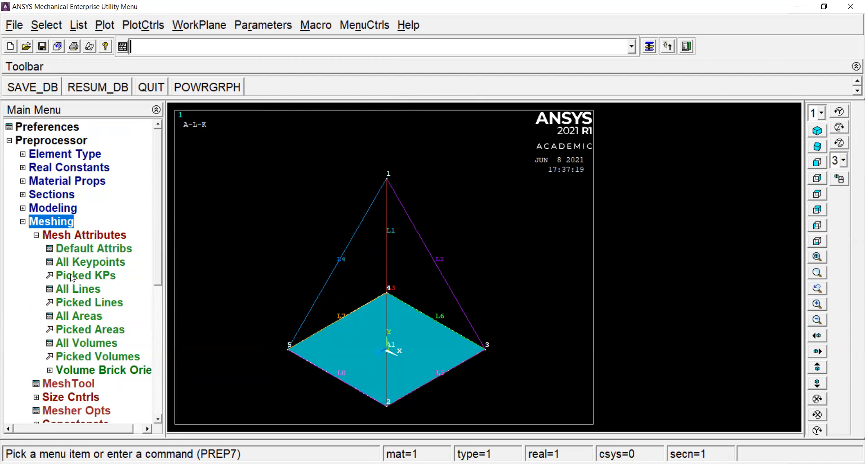
left_click(82, 303)
left_click(328, 381)
left_click(328, 324)
left_click(429, 319)
left_click(446, 374)
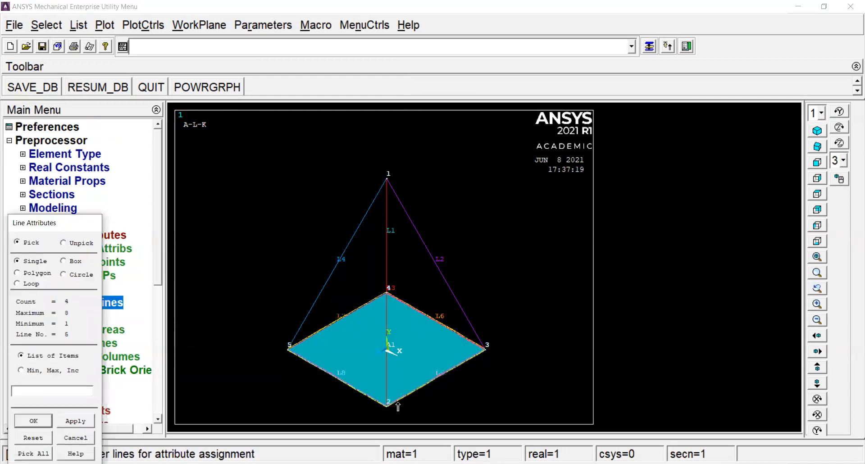
left_click(40, 421)
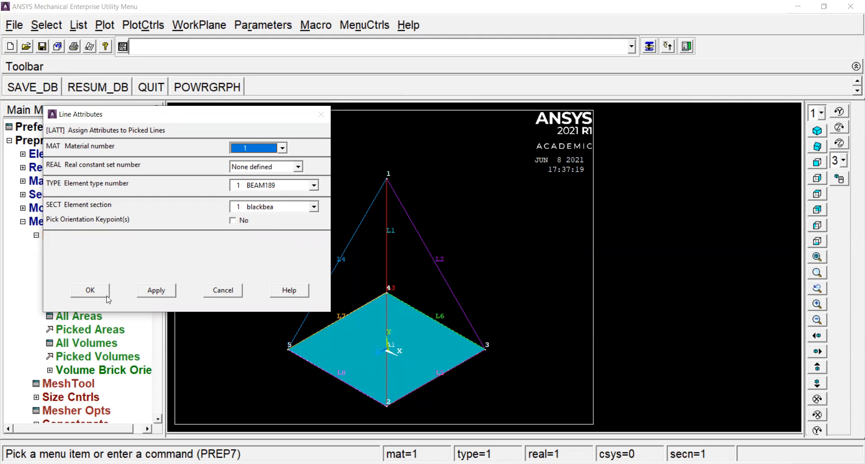
left_click(158, 288)
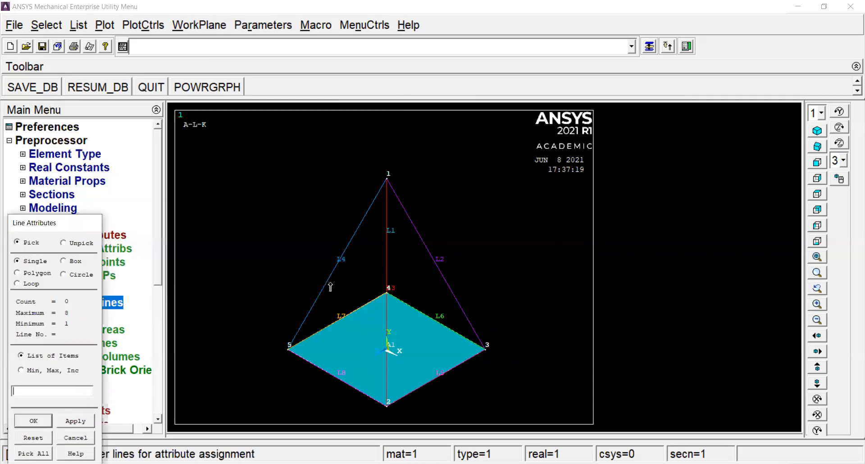
Assign material 3, element type 1 BEAM189 and section 3 redbeams to the four sloping pyramid lines L1 to L4.
left_click(329, 287)
left_click(386, 272)
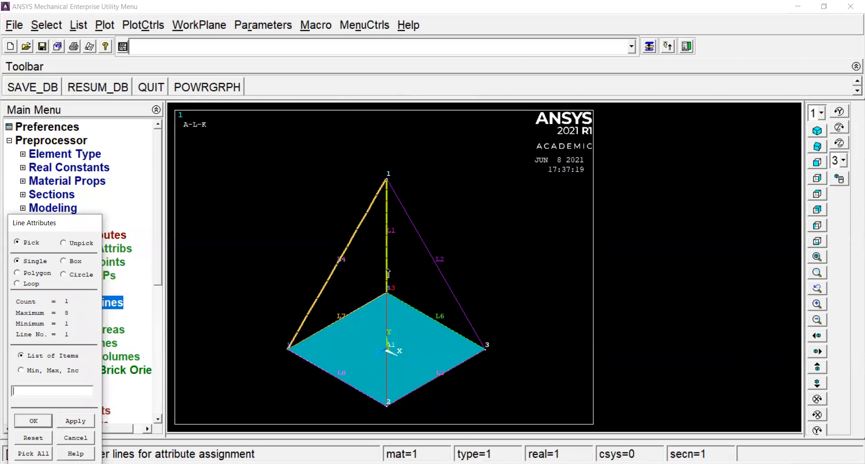
left_click(428, 281)
left_click(386, 337)
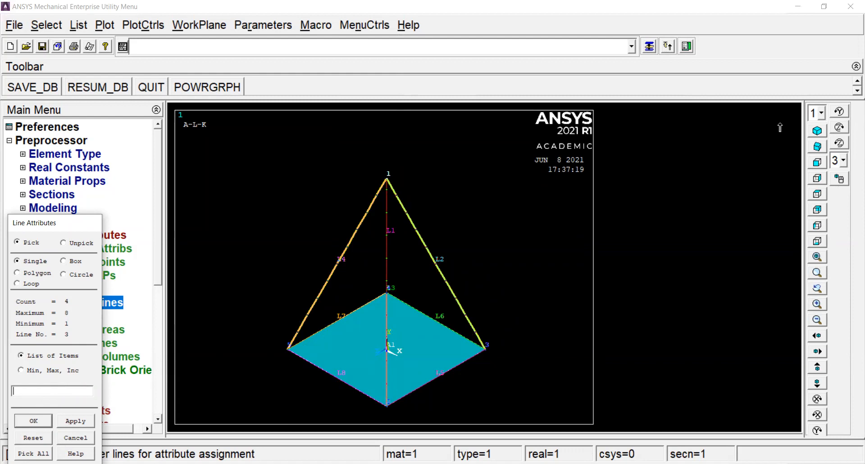
left_click(840, 177)
right_click_drag(534, 297, 566, 291)
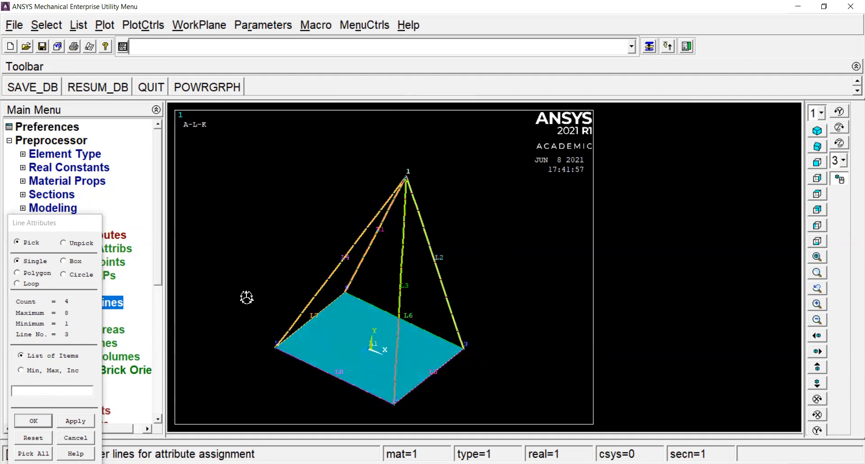
left_click(845, 182)
left_click(33, 421)
left_click_drag(360, 153, 93, 77)
left_click(263, 105)
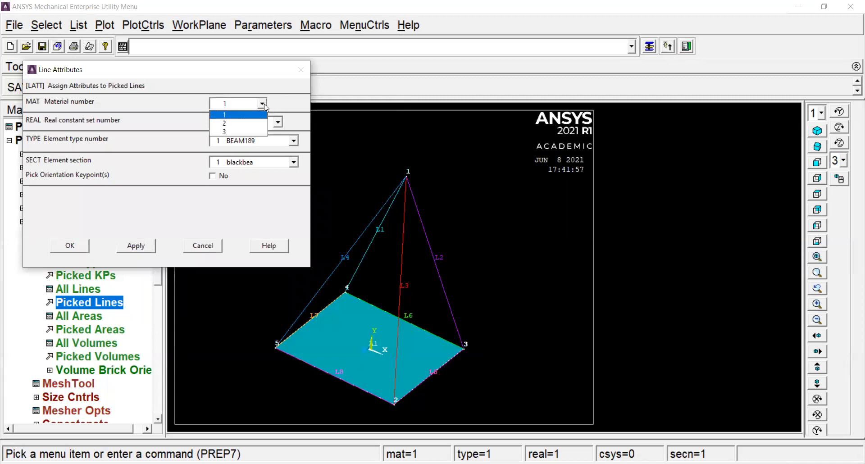
left_click(246, 132)
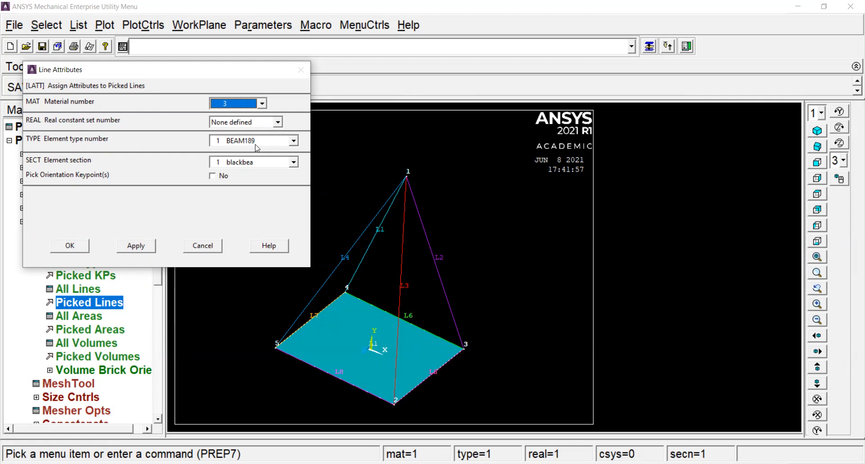
left_click(293, 162)
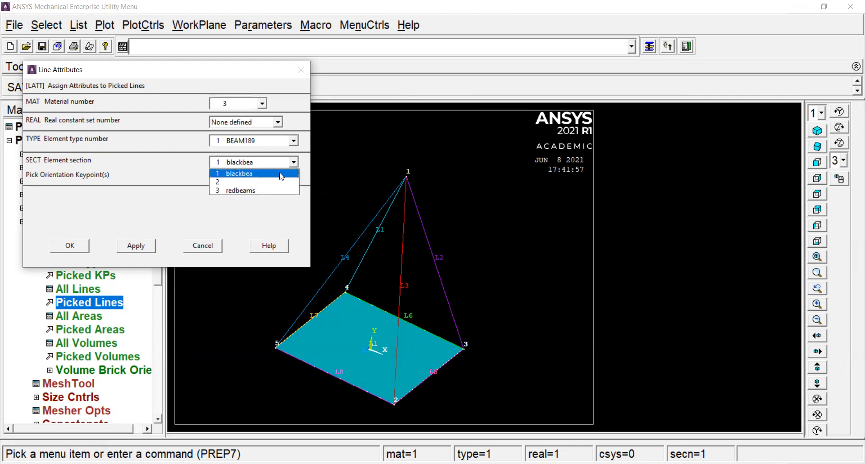
left_click(240, 191)
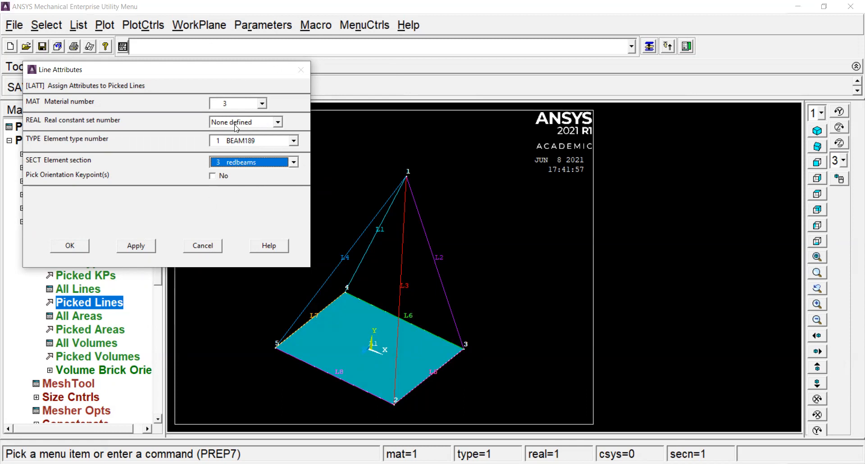
left_click(78, 247)
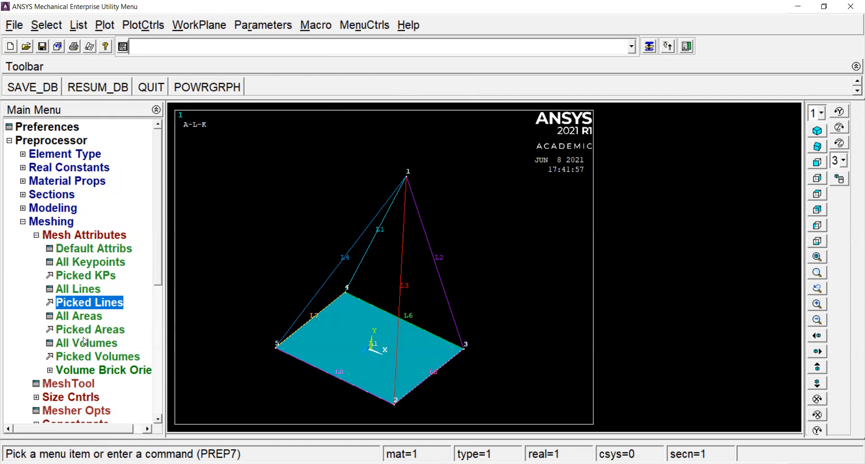
Assign material 2, element type 2 SHELL181 and section 2 to all areas.
left_click(77, 315)
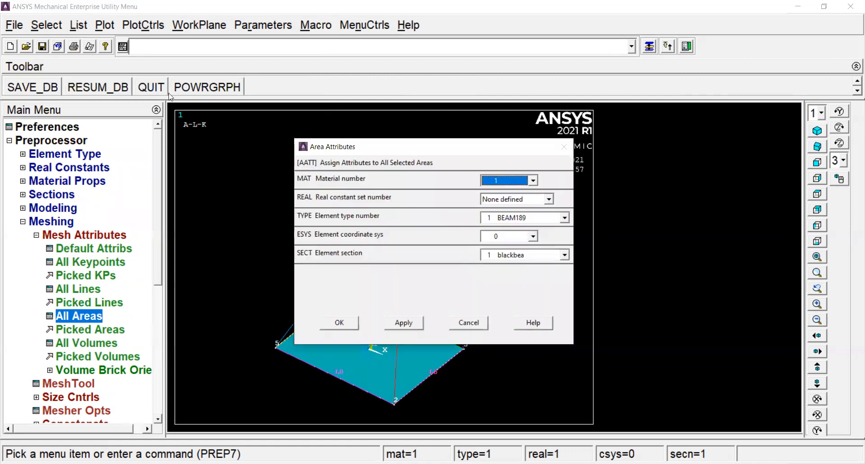
left_click_drag(396, 150, 139, 83)
left_click(307, 153)
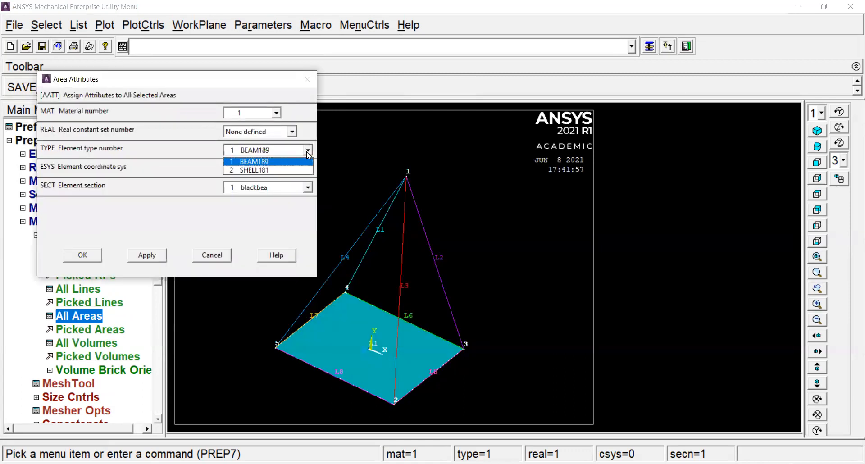
left_click(263, 162)
left_click(276, 152)
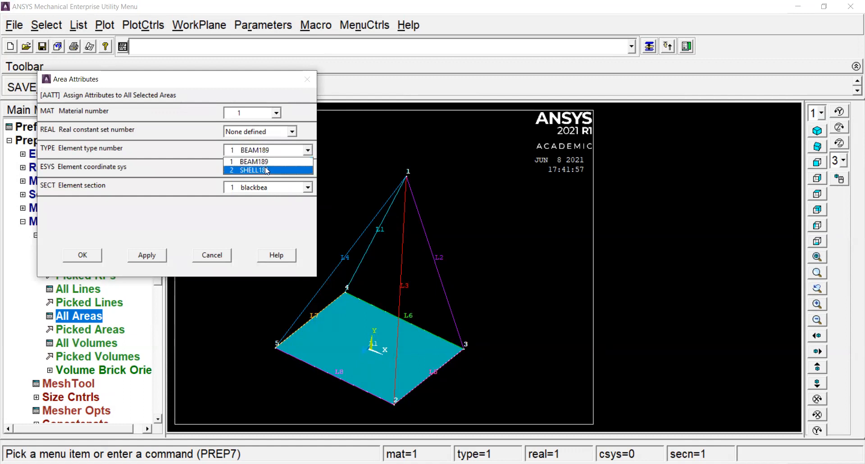
left_click(265, 170)
left_click(268, 115)
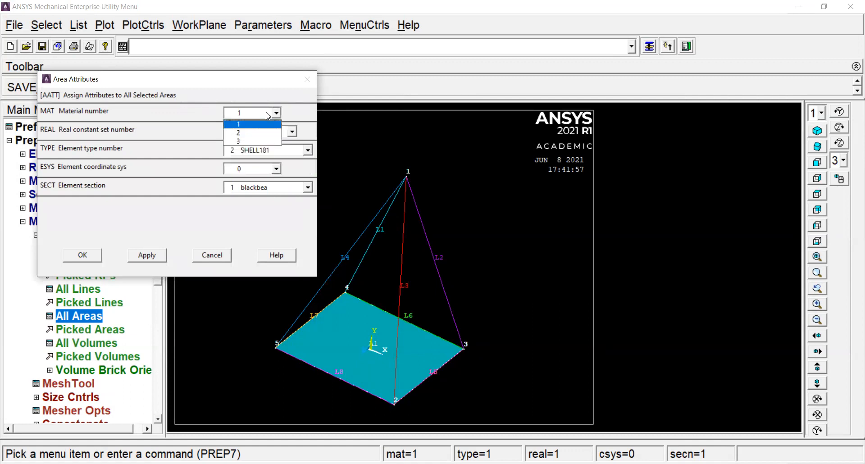
left_click(250, 134)
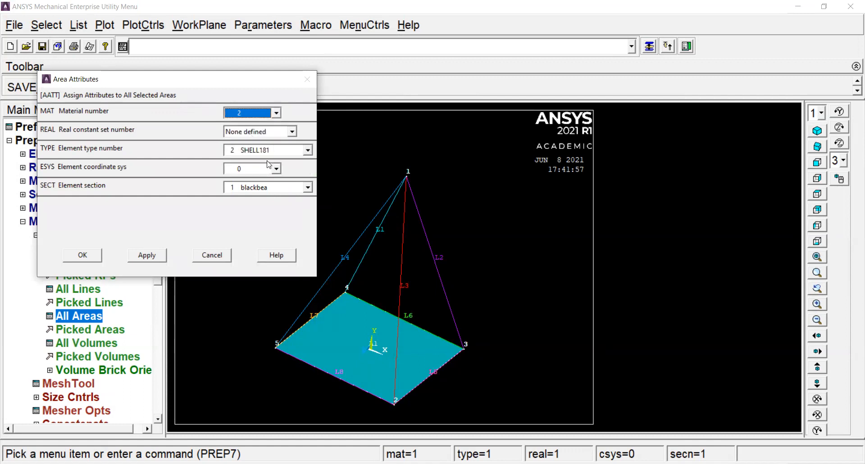
left_click(269, 187)
left_click(252, 206)
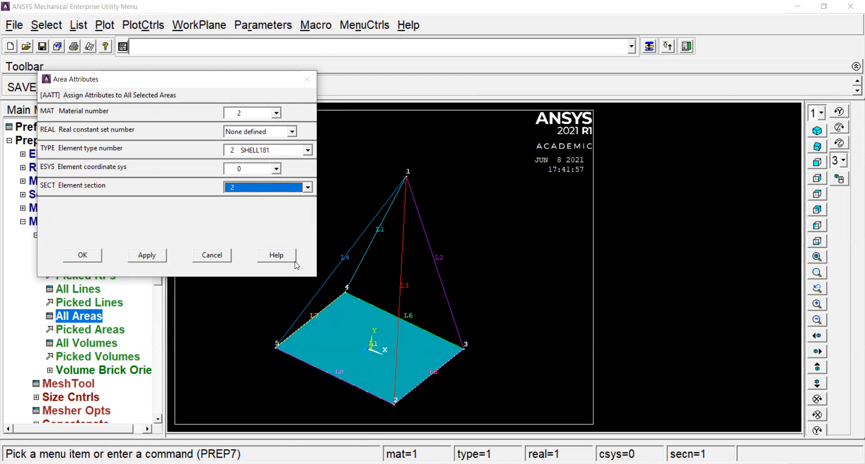
left_click(93, 256)
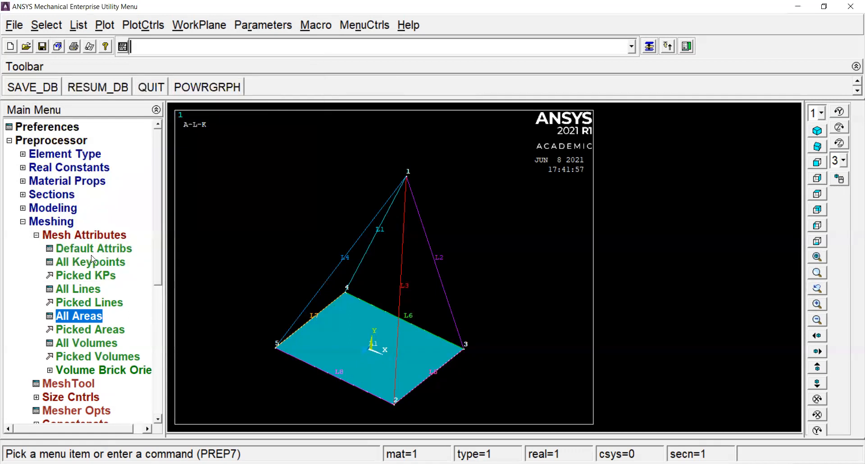
Set the element edge length on the plate area to 0.1 with the MeshTool.
left_click(87, 234)
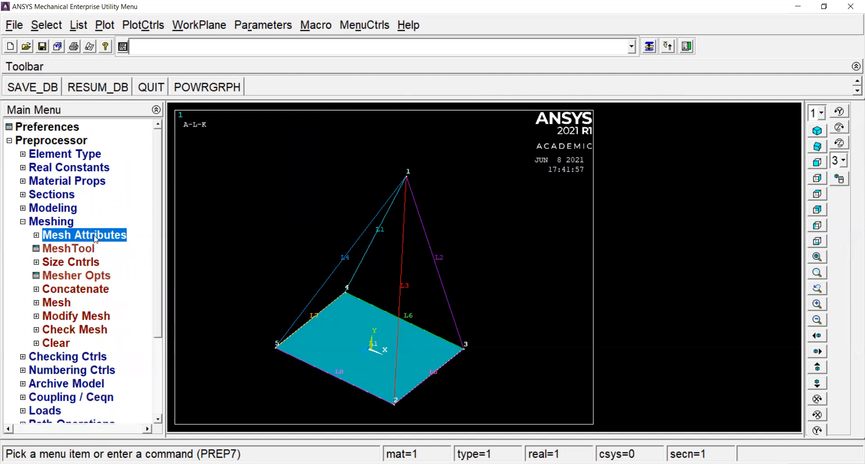
left_click(65, 248)
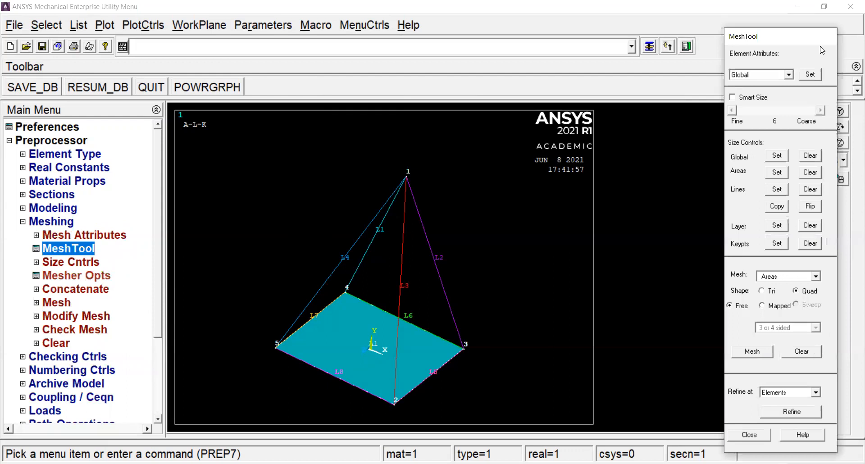
left_click_drag(797, 46, 714, 24)
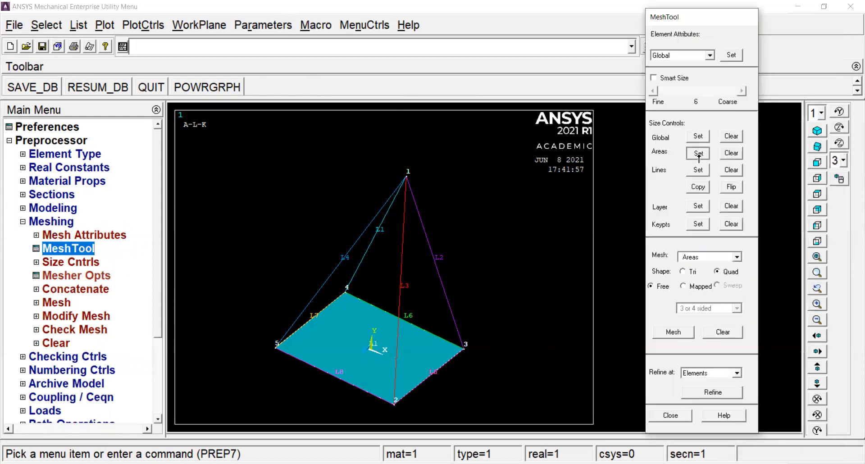
left_click(698, 158)
left_click(346, 348)
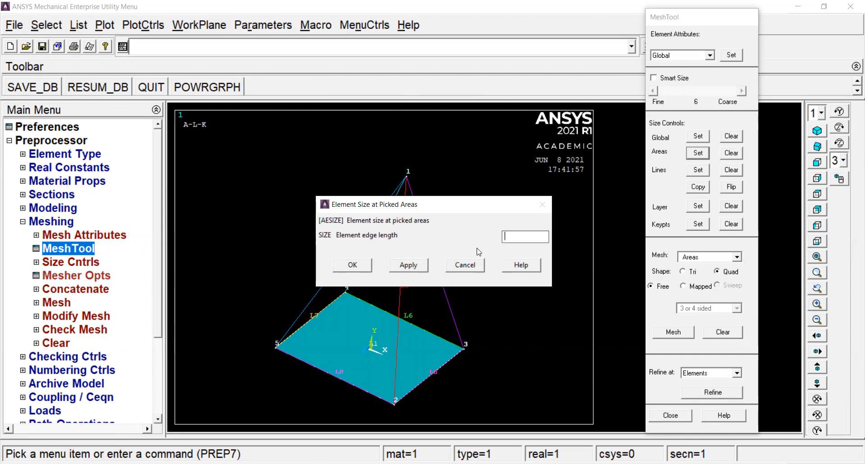
type("0.1")
left_click(408, 265)
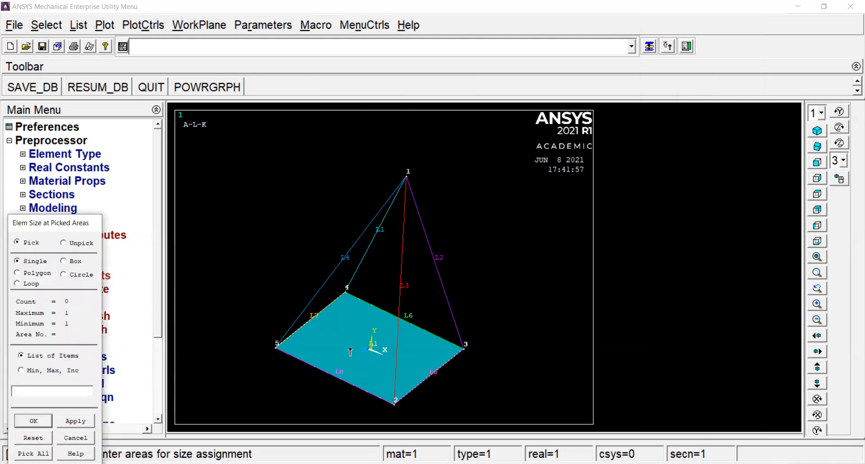
left_click(72, 439)
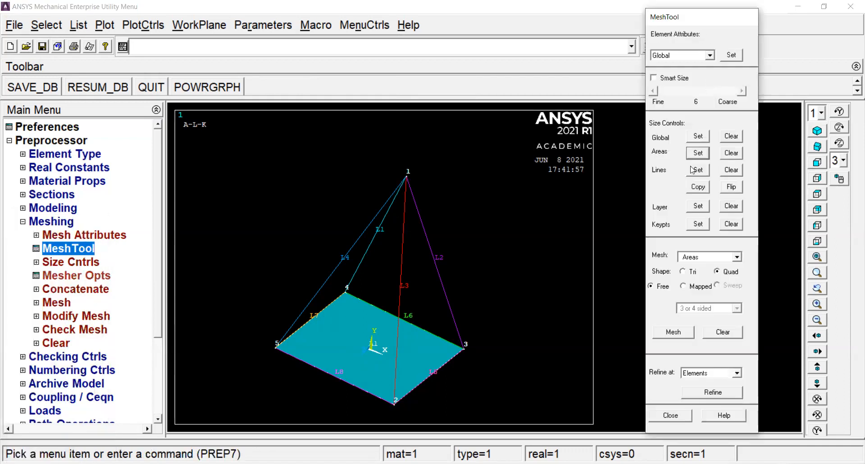
Set the number of element divisions to 5 on all lines.
left_click(696, 169)
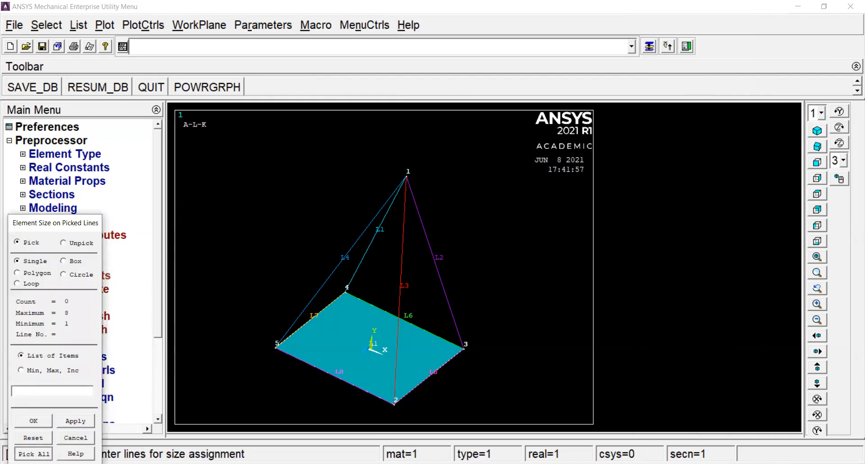
left_click(34, 453)
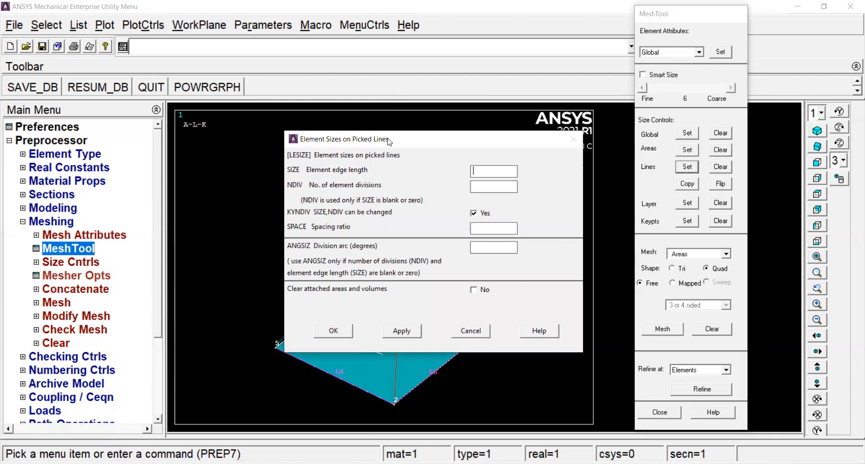
left_click_drag(389, 142, 194, 151)
left_click(288, 197)
type("10")
key("BackSpace")
key("BackSpace")
type("5")
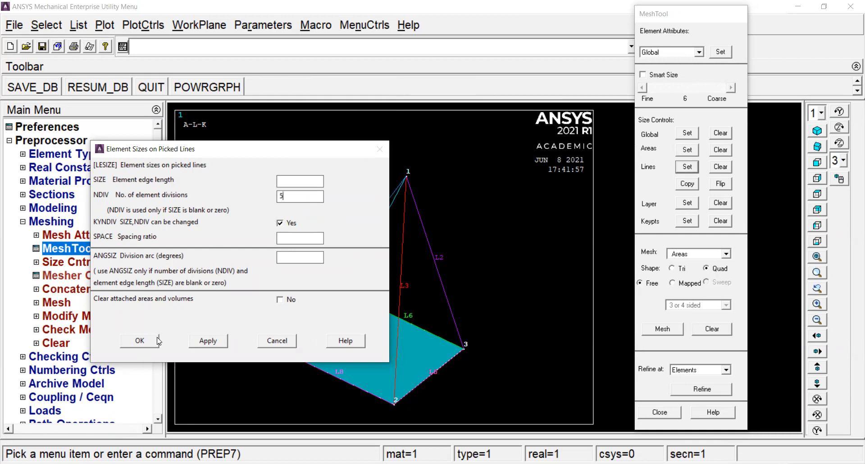
left_click(144, 341)
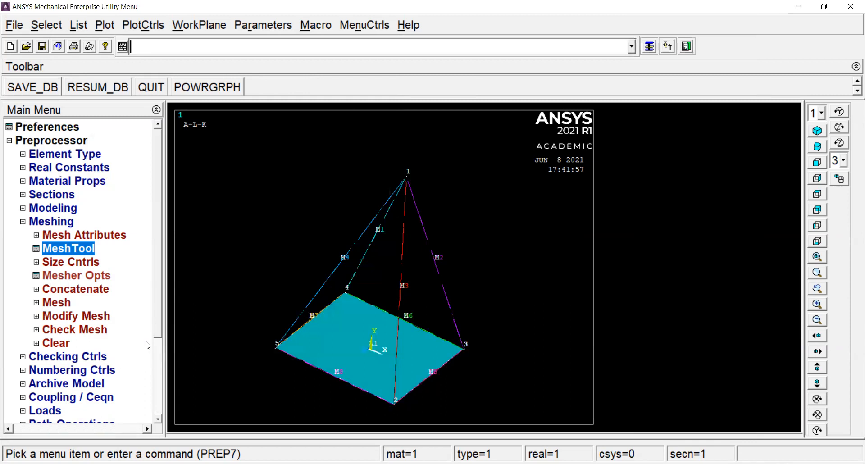
Mesh the base plate area with free quadrilateral elements using the MeshTool.
left_click(86, 246)
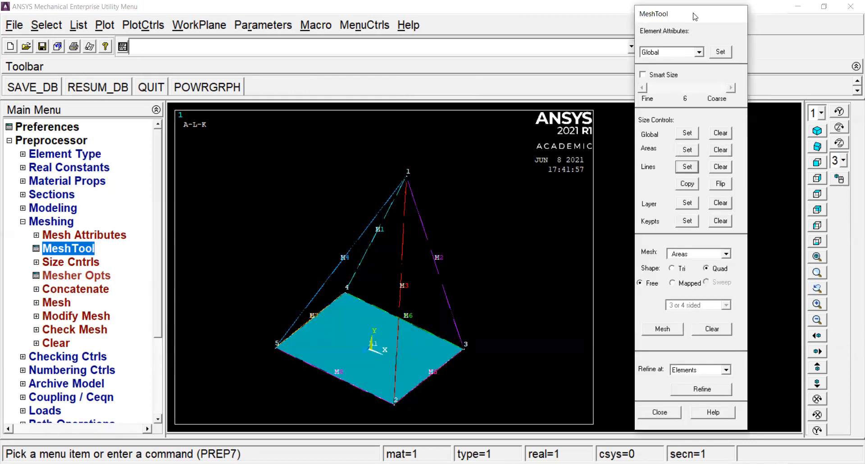
left_click_drag(693, 16, 353, 6)
left_click(323, 325)
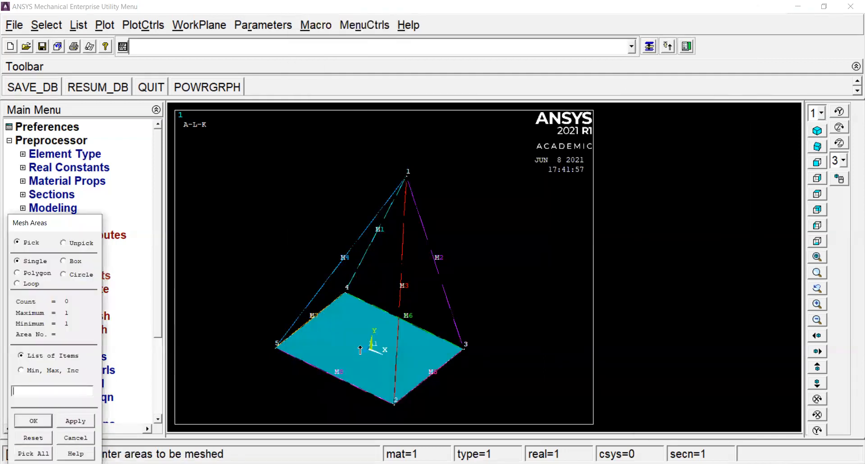
left_click(358, 345)
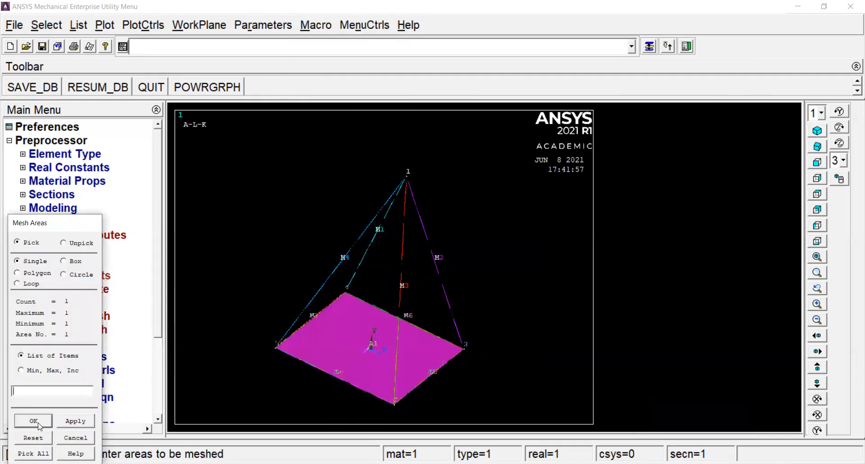
left_click(72, 423)
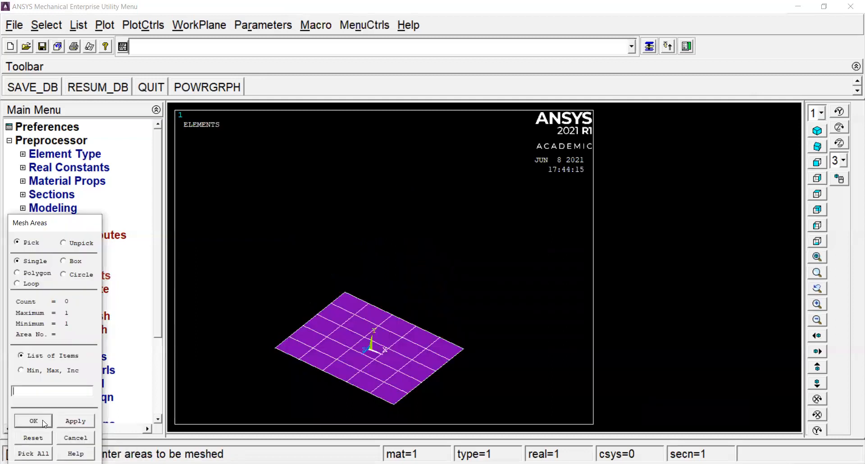
left_click(33, 420)
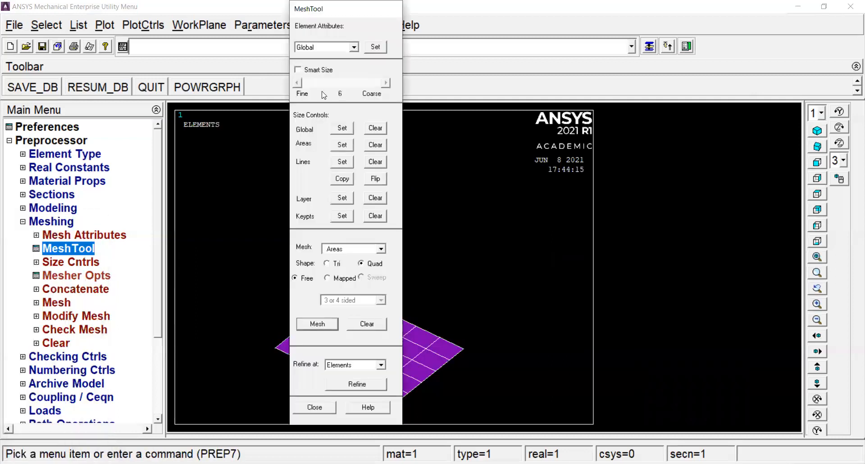
Display the model as a multi-plot and mesh all lines with the MeshTool, dismissing the midnode warning.
left_click(143, 25)
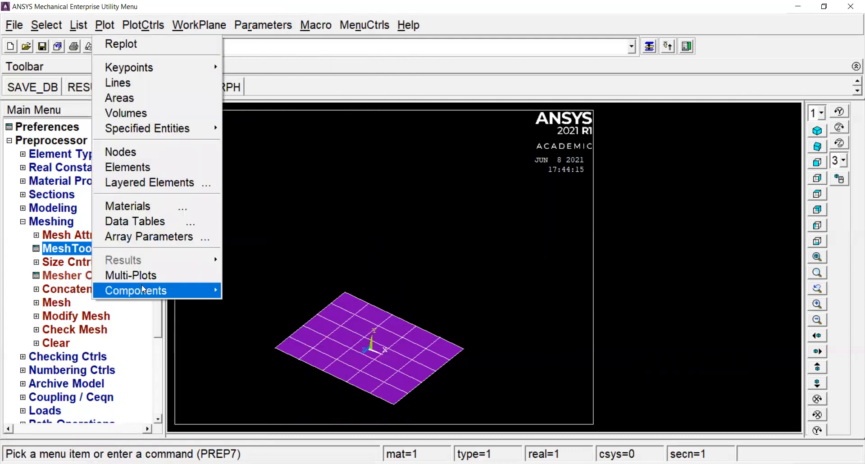
left_click(145, 273)
left_click(68, 247)
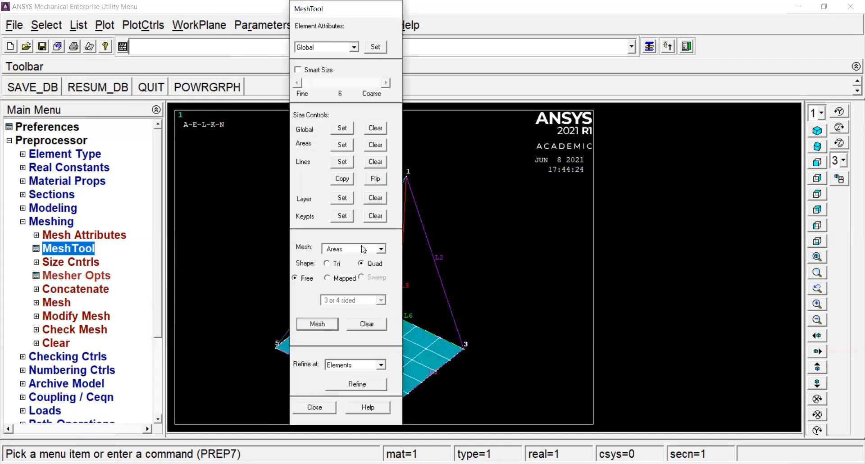
left_click(364, 249)
left_click(345, 274)
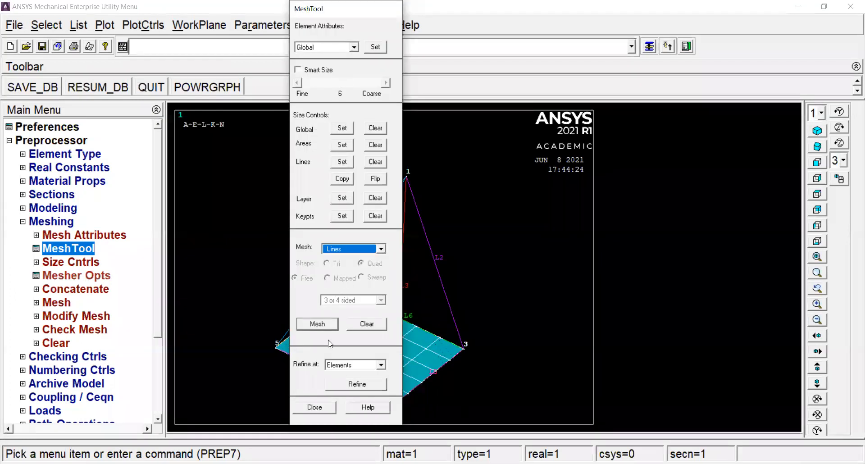
left_click(318, 324)
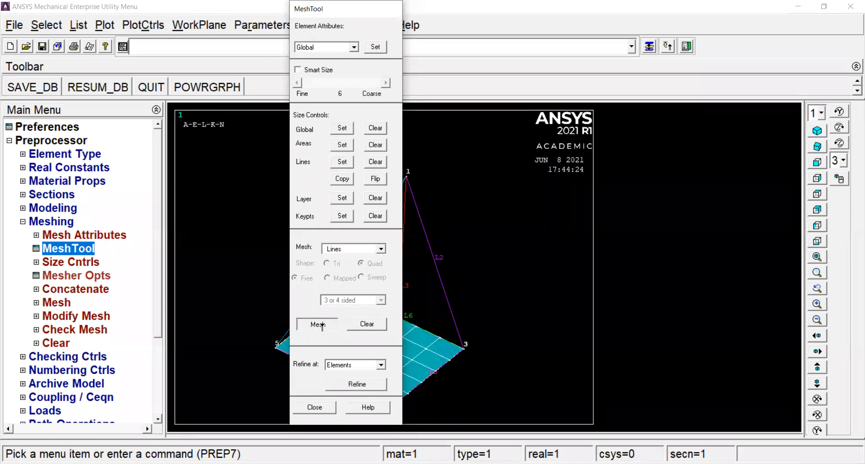
left_click(34, 453)
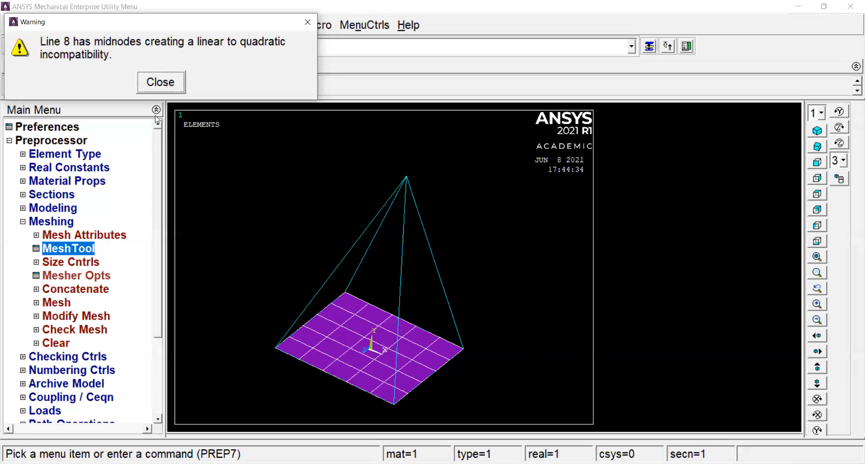
left_click(161, 82)
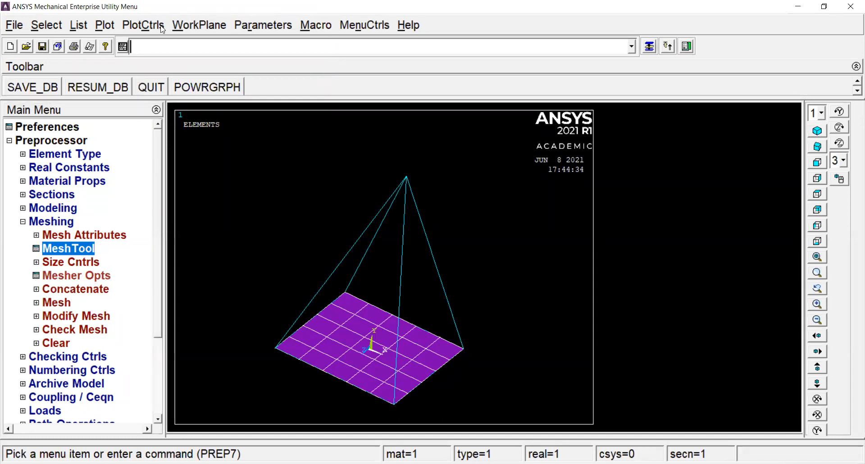
Turn on the display of element shapes based on real constant descriptions and replot the model.
left_click(143, 25)
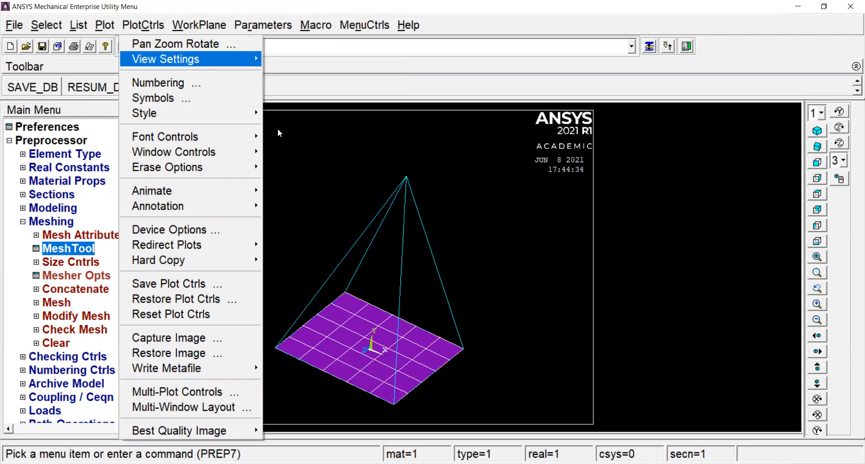
mouse_move(243, 113)
left_click(322, 128)
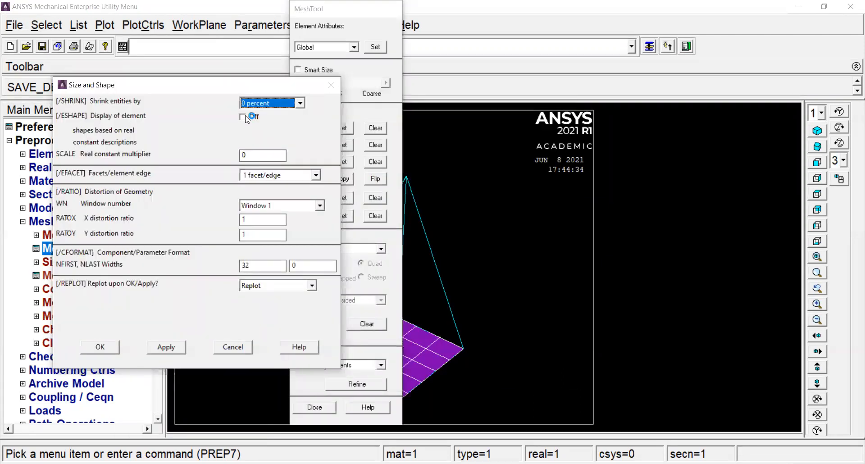
left_click(246, 117)
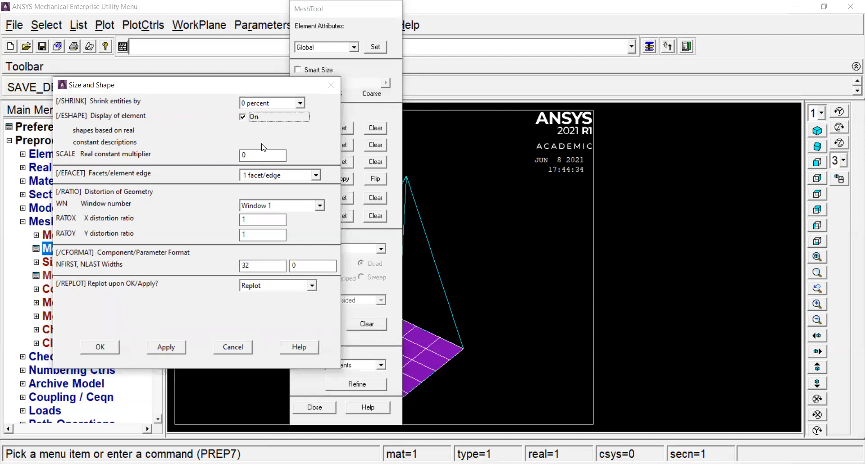
left_click(103, 346)
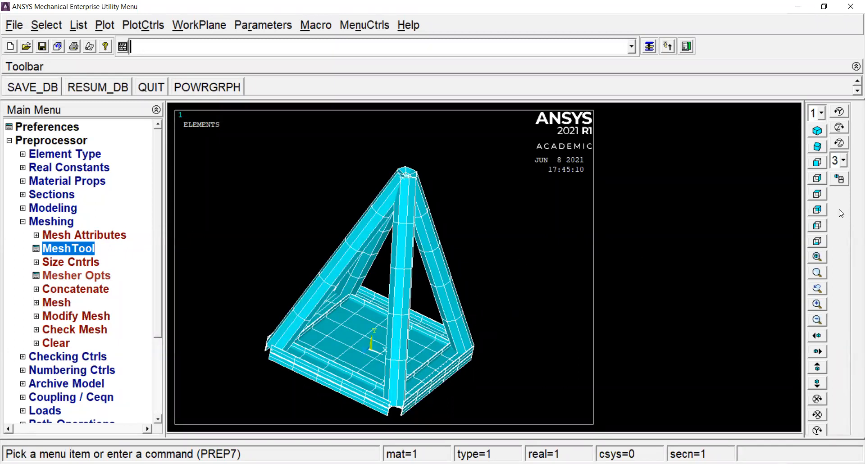
Examine the beam cross-sections, their orientation and the plate mesh from several angles, above and below, using dynamic model mode.
left_click(846, 180)
left_click_drag(442, 329, 422, 323)
right_click_drag(458, 331, 403, 292)
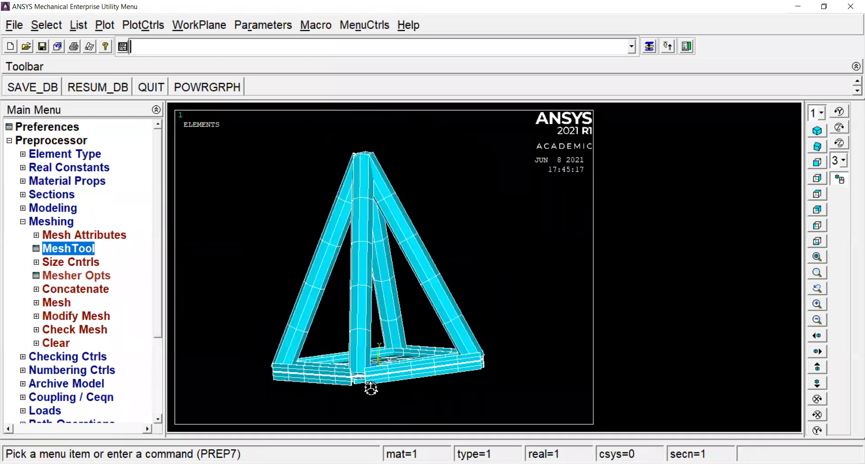
scroll(369, 370, "down", 1)
scroll(377, 362, "up", 7)
right_click_drag(432, 397, 490, 361)
scroll(458, 396, "down", 6)
right_click_drag(439, 402, 420, 357)
scroll(414, 349, "up", 4)
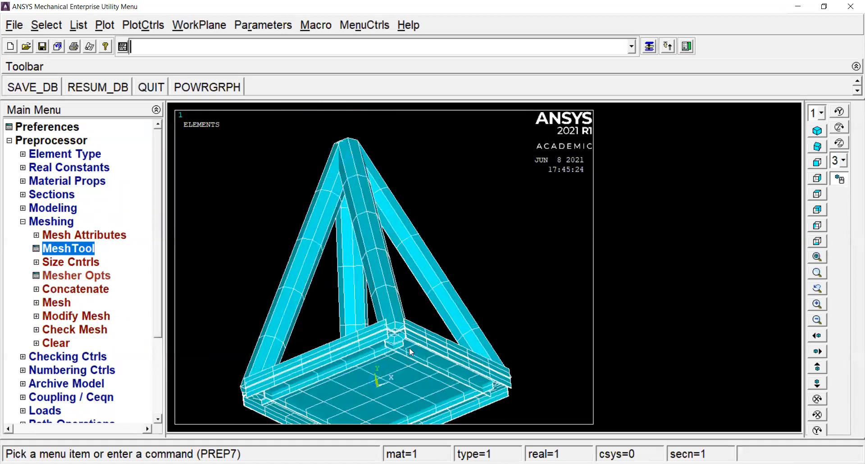
right_click_drag(479, 346, 374, 191)
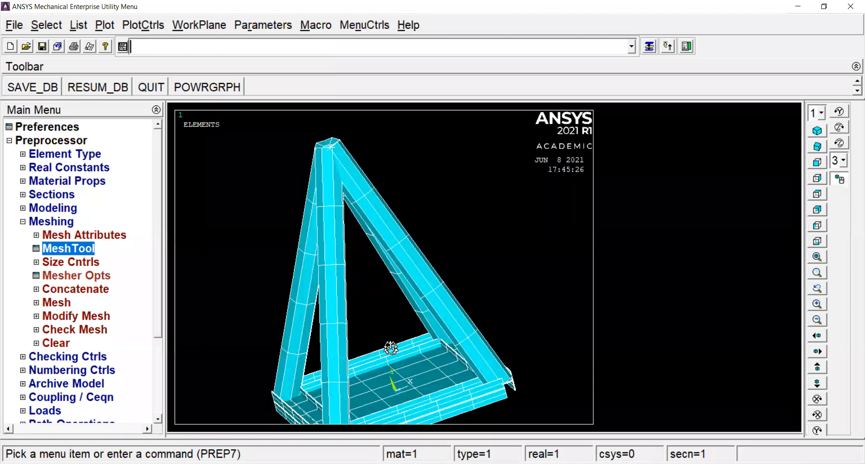
right_click_drag(479, 259, 392, 375)
scroll(392, 375, "up", 2)
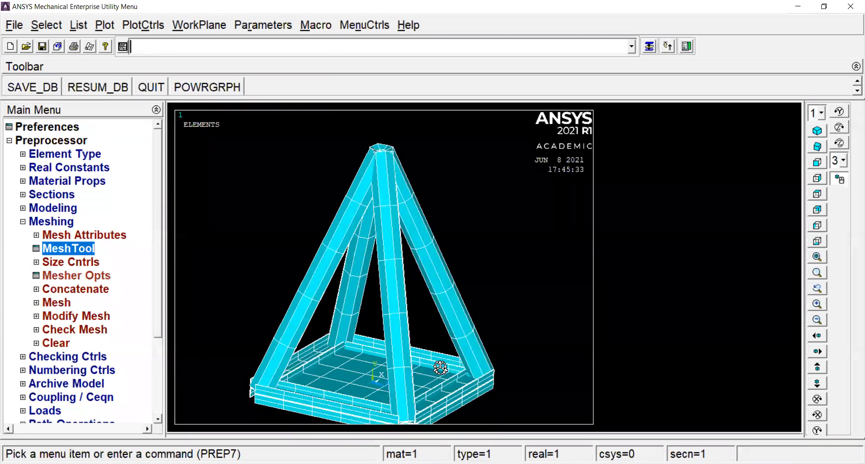
left_click_drag(421, 302, 454, 250)
scroll(377, 360, "up", 2)
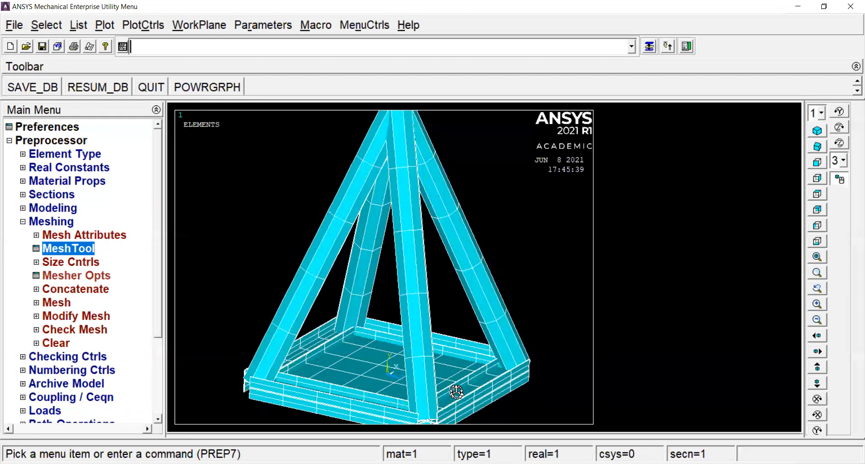
scroll(441, 383, "down", 2)
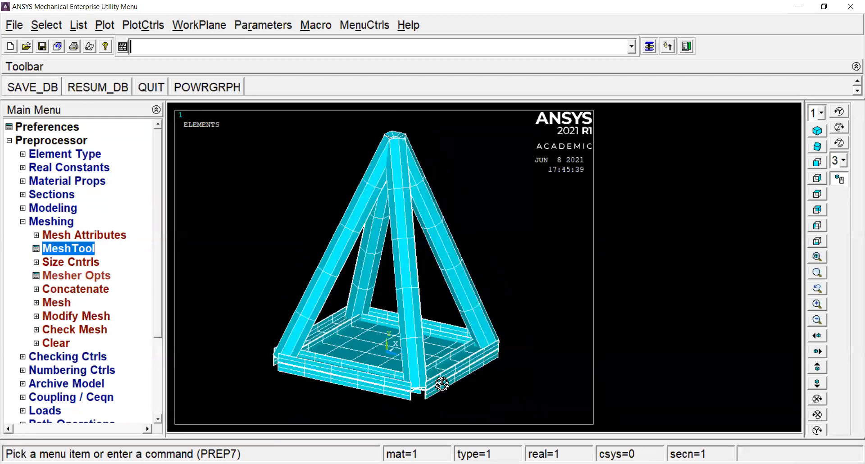